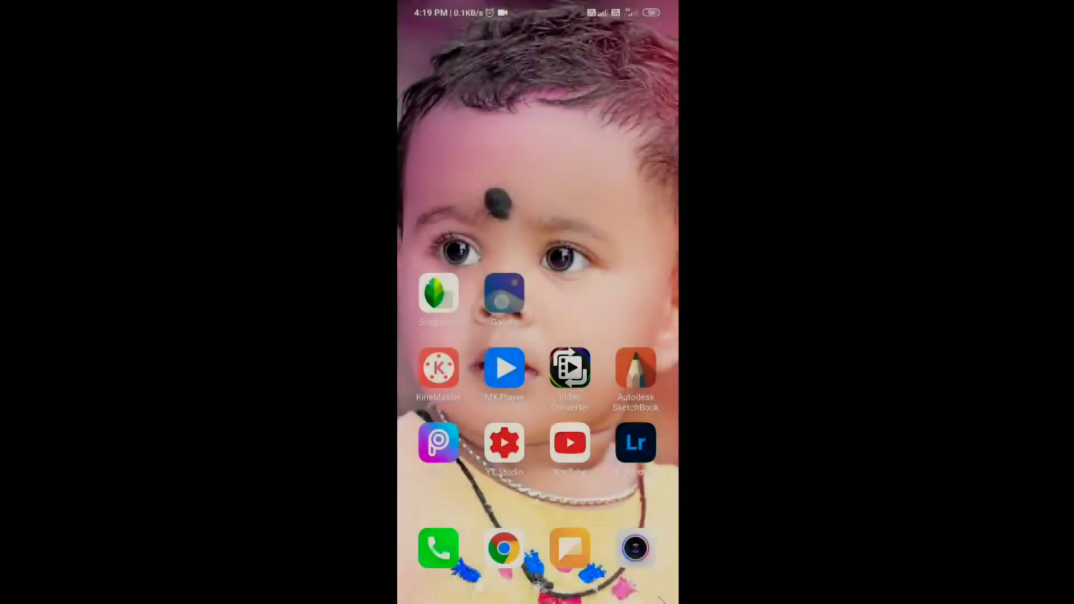
Step: Open the Downloads album from the Gallery albums list
{"action": "left_click", "coordinate": [572, 42]}
{"action": "scroll", "coordinate": [537, 313], "scroll_direction": "down", "scroll_amount": 5}
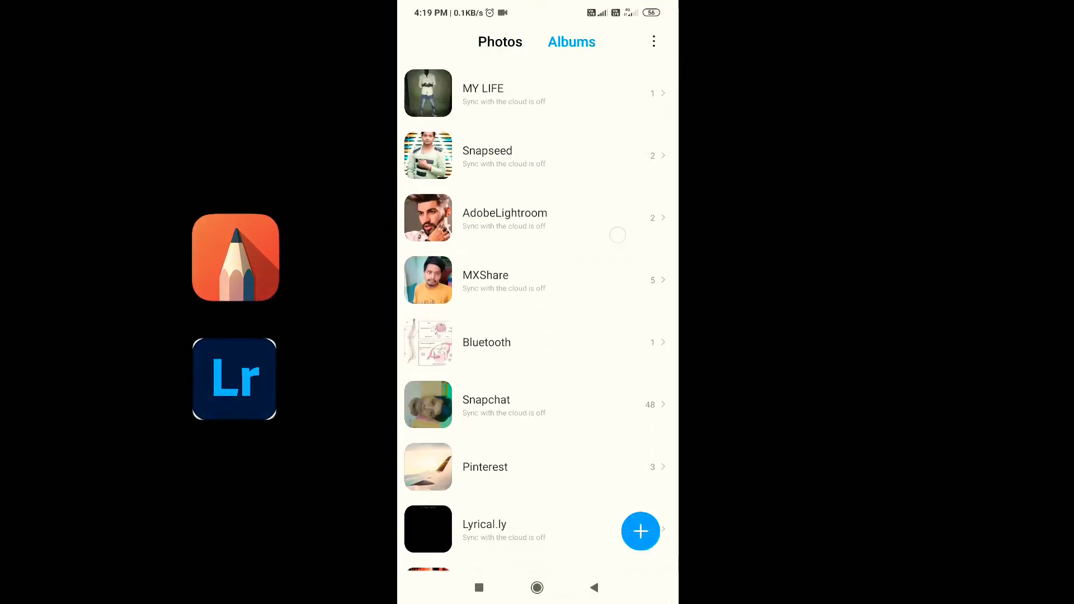
{"action": "scroll", "coordinate": [537, 313], "scroll_direction": "down", "scroll_amount": 3}
{"action": "scroll", "coordinate": [537, 313], "scroll_direction": "down", "scroll_amount": 3}
{"action": "scroll", "coordinate": [537, 313], "scroll_direction": "down", "scroll_amount": 2}
{"action": "left_click", "coordinate": [491, 256]}
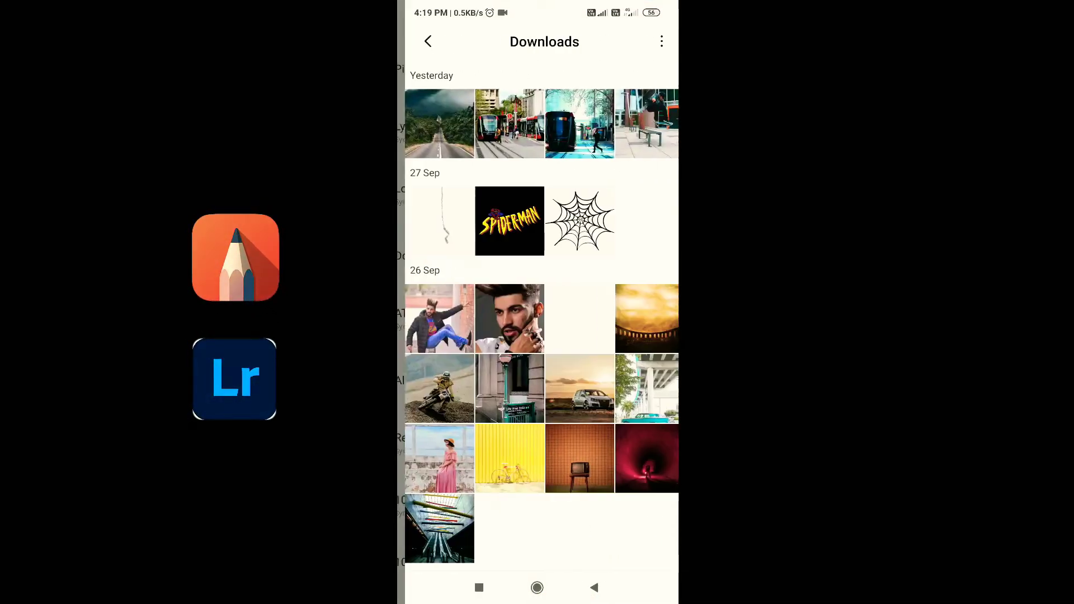
Step: Open the bearded man's portrait and scroll its share options to Autodesk SketchBook
{"action": "scroll", "coordinate": [537, 313], "scroll_direction": "down", "scroll_amount": 2}
{"action": "left_click", "coordinate": [502, 258]}
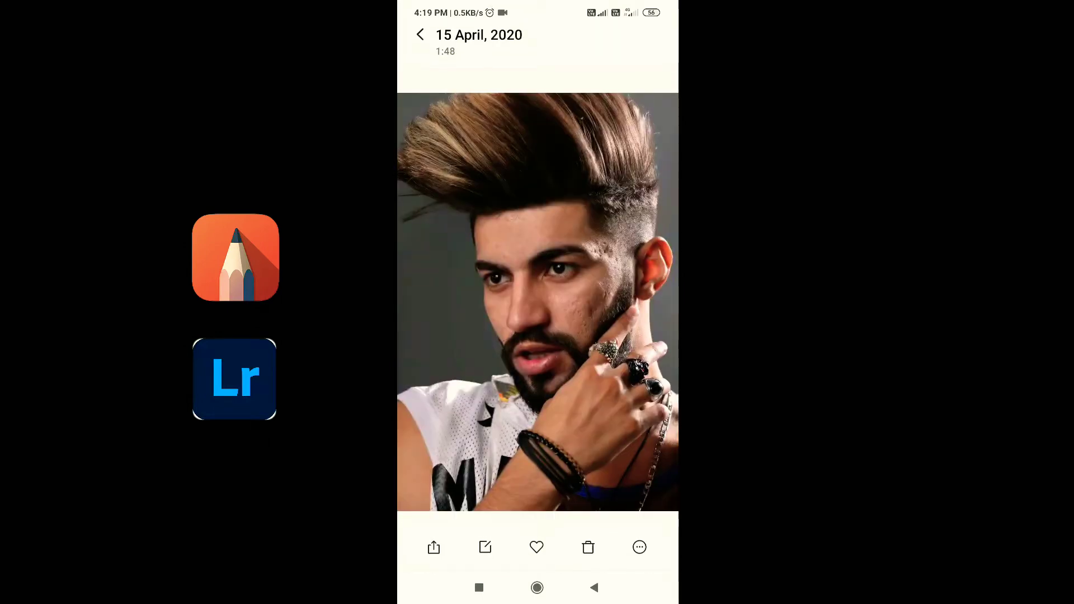
{"action": "left_click", "coordinate": [434, 545]}
{"action": "left_click_drag", "start_coordinate": [616, 540], "coordinate": [447, 540]}
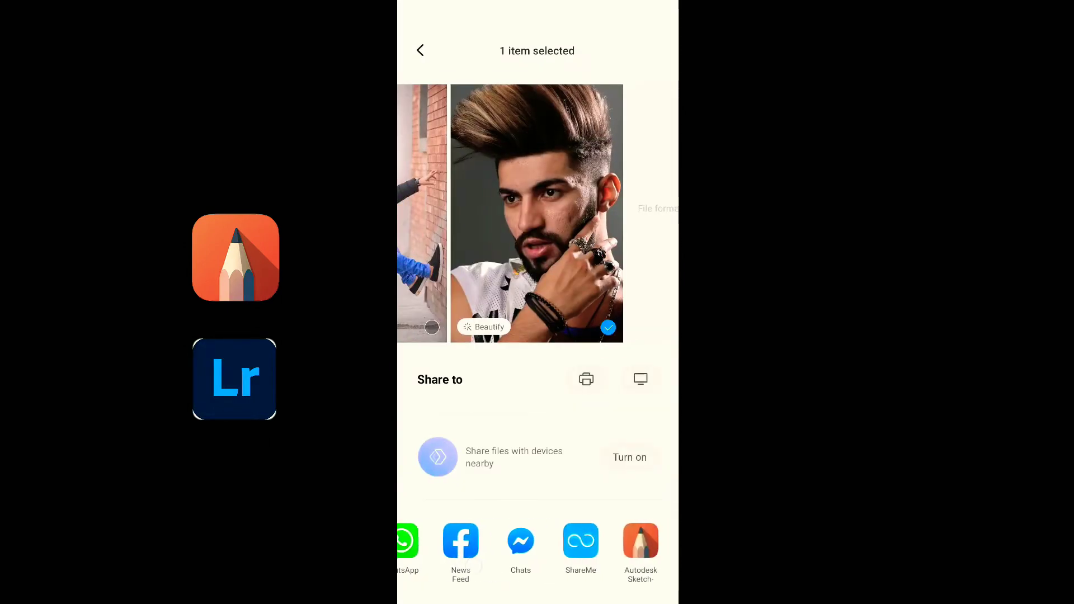
Step: Send the portrait to Autodesk SketchBook and bring up the brush library
{"action": "left_click", "coordinate": [480, 540]}
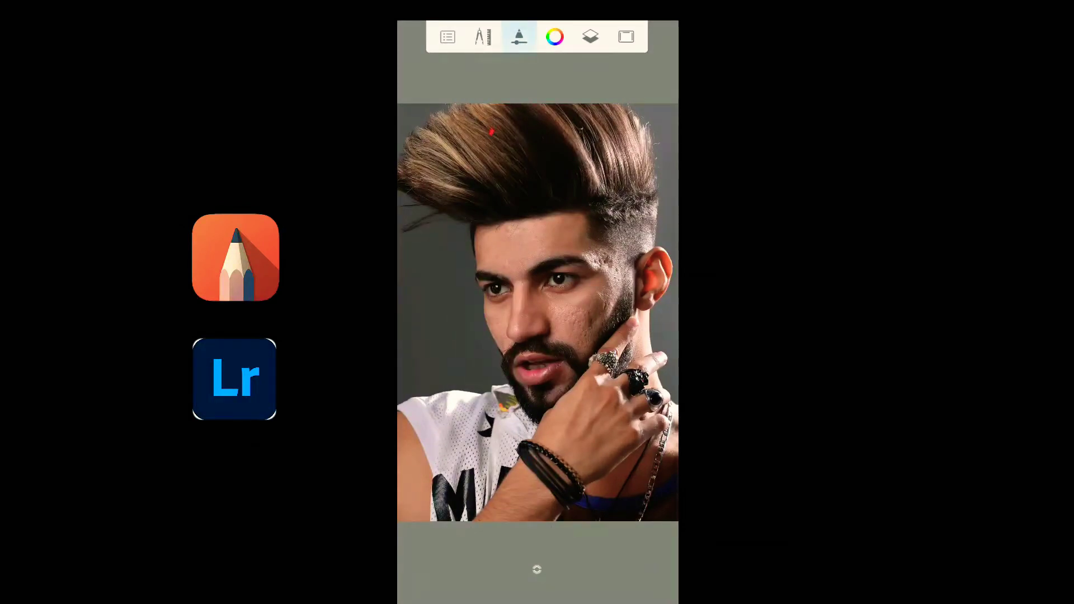
{"action": "left_click", "coordinate": [519, 37]}
{"action": "scroll", "coordinate": [536, 335], "scroll_direction": "down", "scroll_amount": 1}
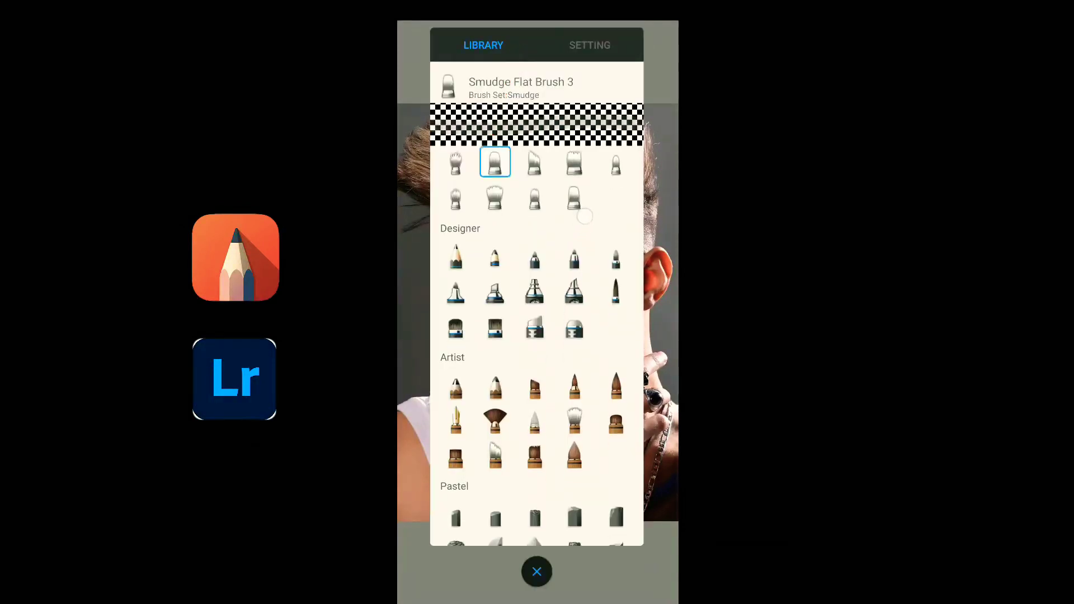
{"action": "scroll", "coordinate": [536, 336], "scroll_direction": "up", "scroll_amount": 1}
Step: Choose the Smudge Round Bristle Brush (size 58.7, 2% flow, 44% strength) from the Smudge set
{"action": "left_click", "coordinate": [455, 194]}
{"action": "left_click", "coordinate": [495, 194]}
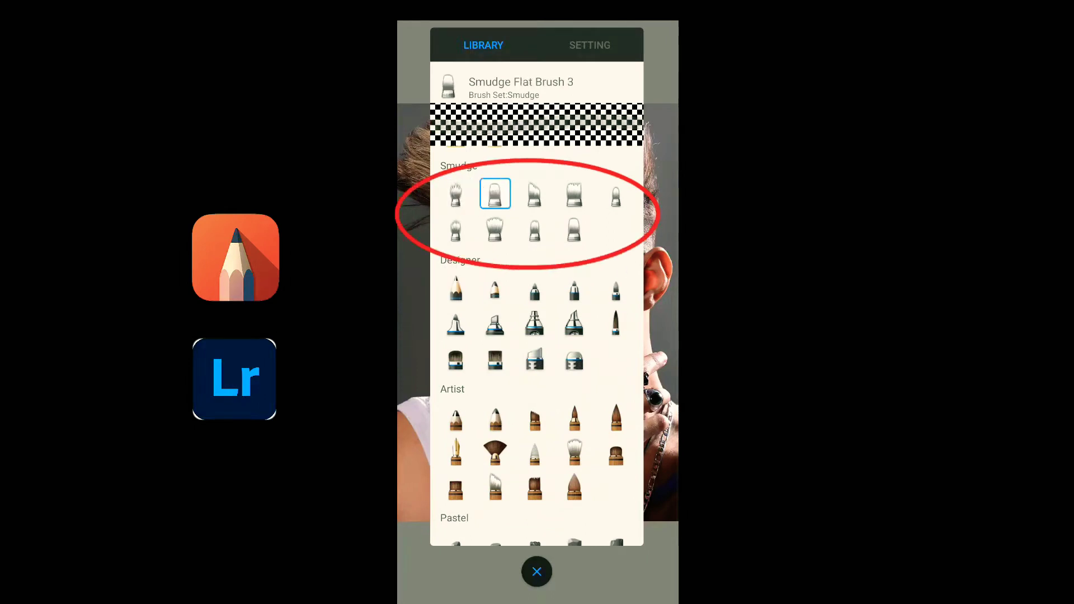
{"action": "left_click", "coordinate": [495, 229]}
{"action": "left_click", "coordinate": [495, 193]}
{"action": "left_click", "coordinate": [495, 230]}
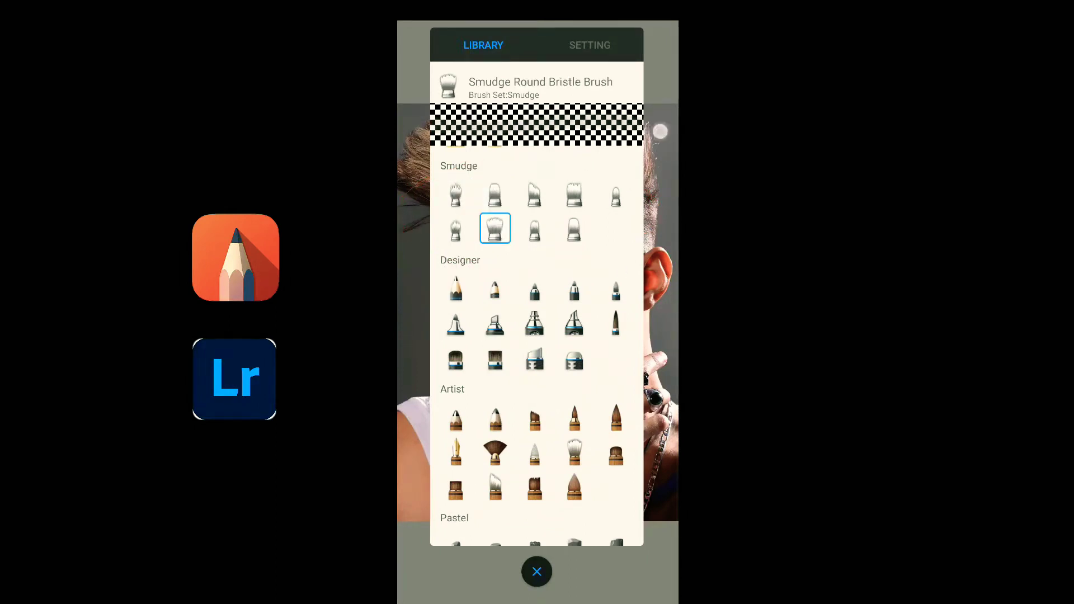
{"action": "left_click", "coordinate": [660, 132]}
{"action": "scroll", "coordinate": [565, 254], "scroll_direction": "up", "scroll_amount": 3}
{"action": "scroll", "coordinate": [565, 254], "scroll_direction": "up", "scroll_amount": 3}
{"action": "scroll", "coordinate": [512, 280], "scroll_direction": "up", "scroll_amount": 3}
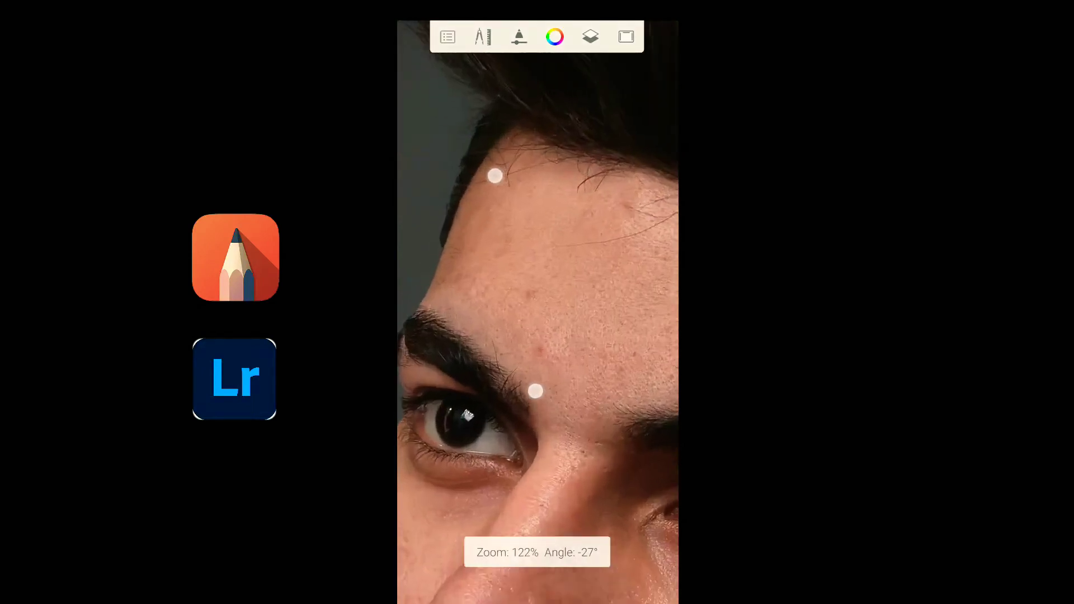
{"action": "scroll", "coordinate": [516, 319], "scroll_direction": "up", "scroll_amount": 2}
{"action": "left_click", "coordinate": [519, 36]}
Step: Lower the smudge brush flow to 1% and zoom onto the forehead
{"action": "left_click", "coordinate": [589, 45]}
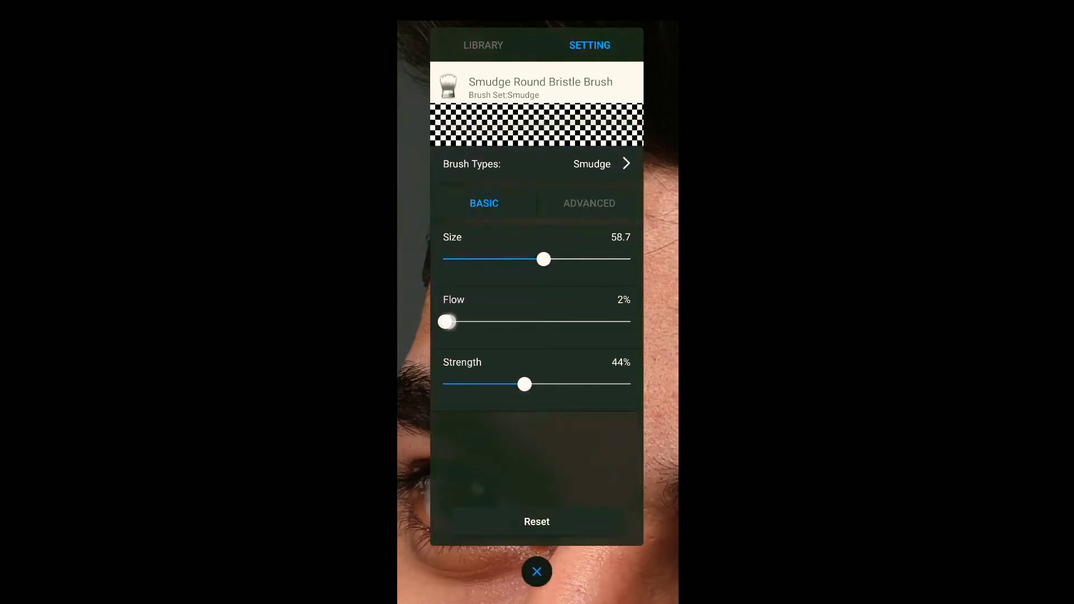
{"action": "left_click_drag", "start_coordinate": [446, 321], "coordinate": [439, 322]}
{"action": "left_click", "coordinate": [536, 571]}
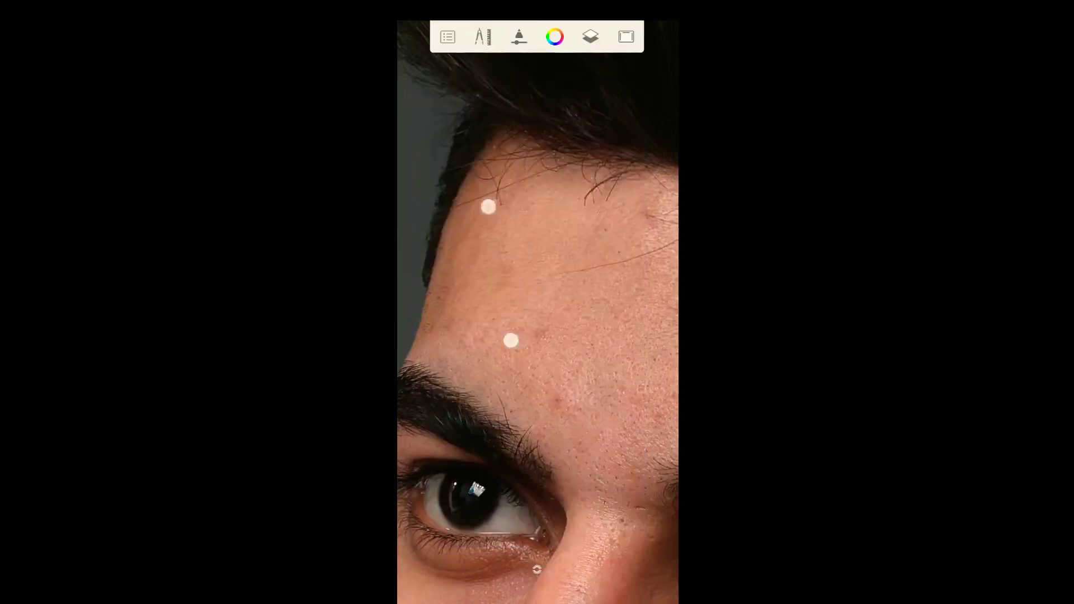
{"action": "left_click_drag", "start_coordinate": [488, 206], "coordinate": [506, 271]}
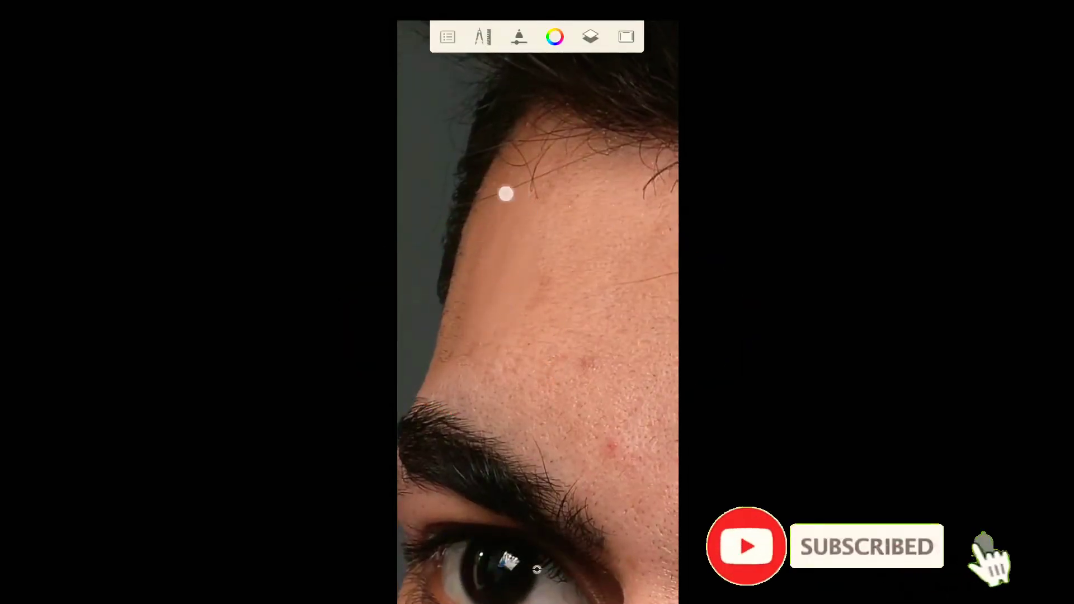
{"action": "mouse_move", "coordinate": [505, 193]}
{"action": "left_mouse_down"}
{"action": "mouse_move", "coordinate": [460, 362]}
{"action": "mouse_move", "coordinate": [486, 267]}
{"action": "left_mouse_up"}
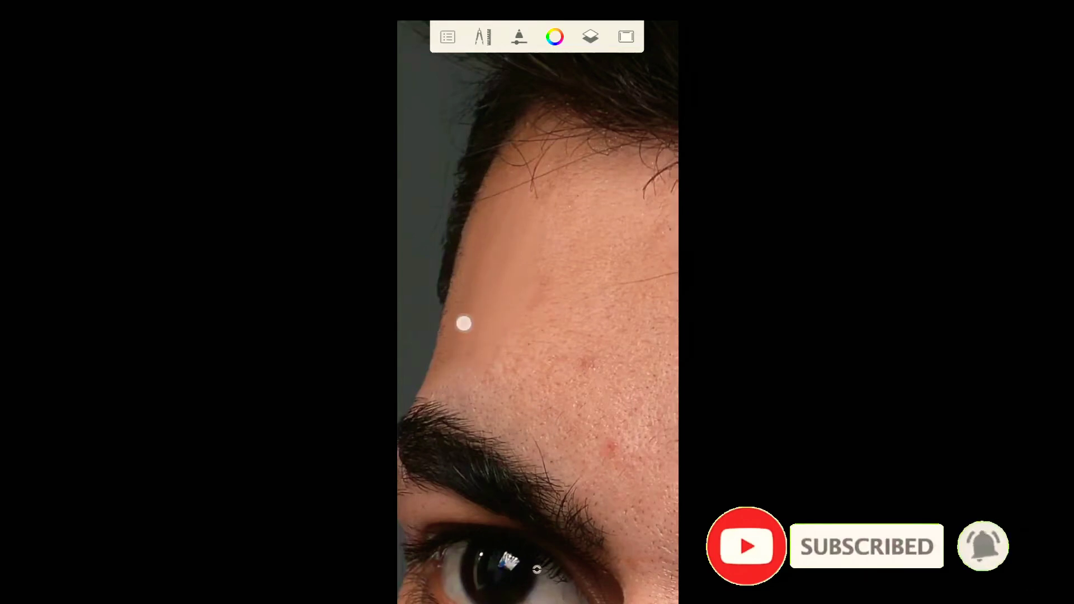
{"action": "left_click_drag", "start_coordinate": [463, 323], "coordinate": [499, 226]}
{"action": "scroll", "coordinate": [552, 274], "scroll_direction": "up", "scroll_amount": 2}
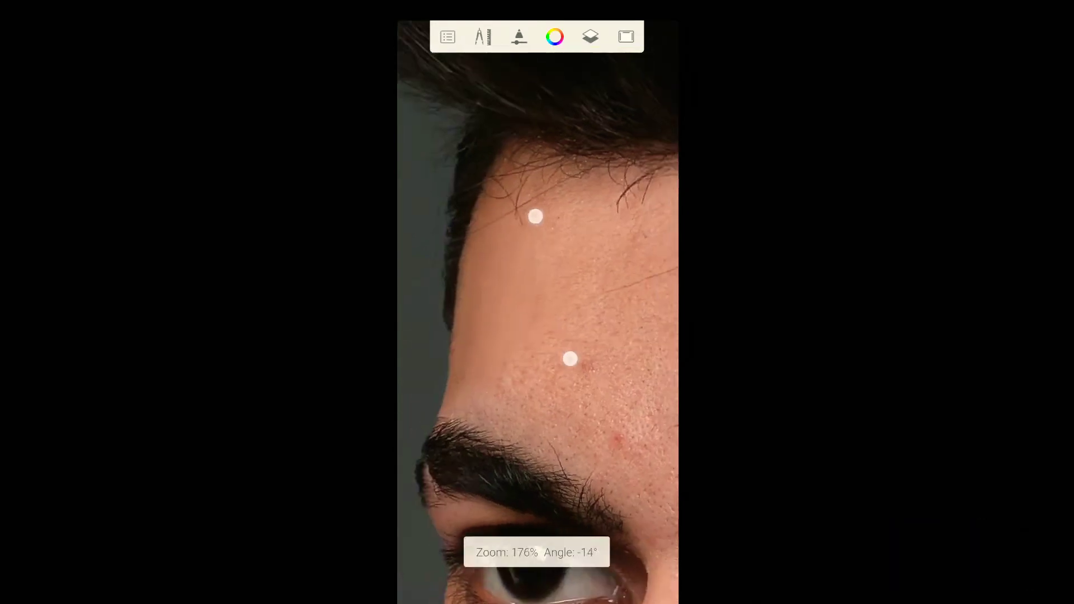
{"action": "left_click", "coordinate": [518, 36]}
{"action": "left_click", "coordinate": [536, 571]}
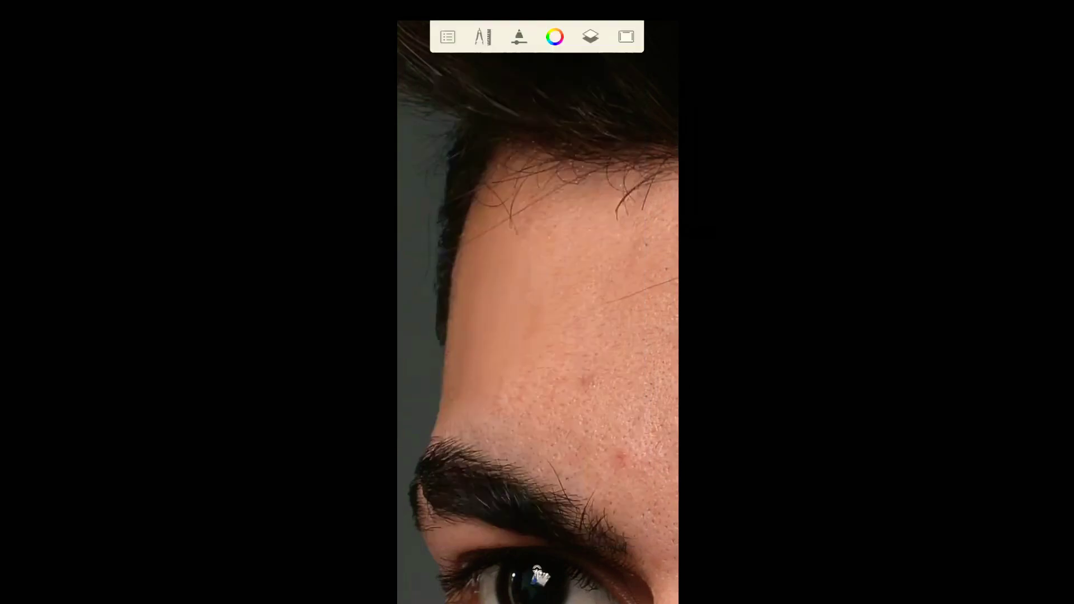
{"action": "scroll", "coordinate": [567, 332], "scroll_direction": "up", "scroll_amount": 2}
Step: Smudge the forehead skin smooth from the hairline to the temples
{"action": "left_click_drag", "start_coordinate": [566, 220], "coordinate": [552, 191]}
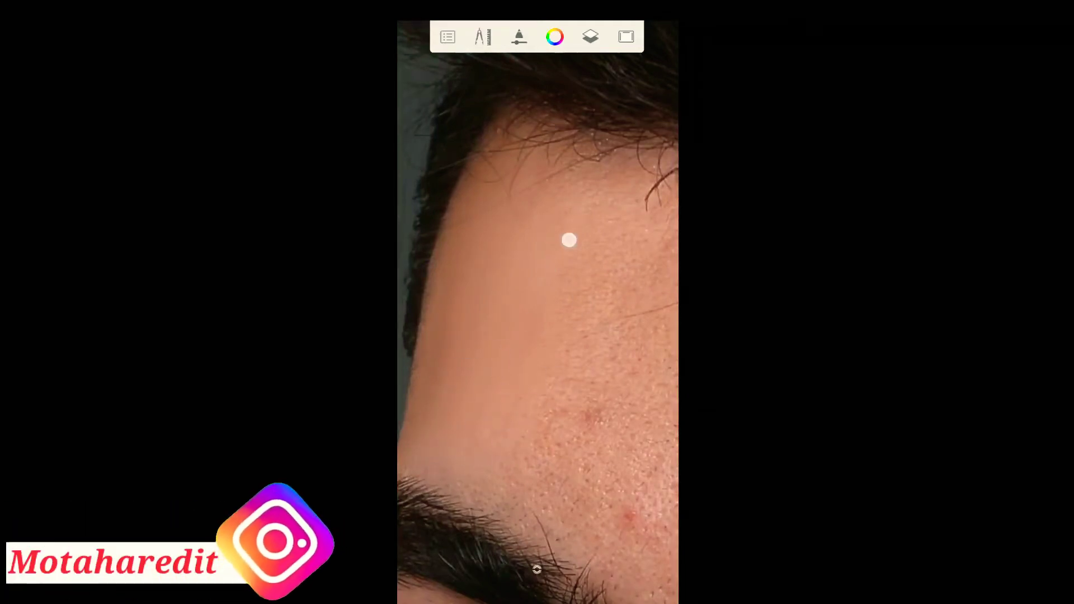
{"action": "left_click_drag", "start_coordinate": [522, 252], "coordinate": [499, 244]}
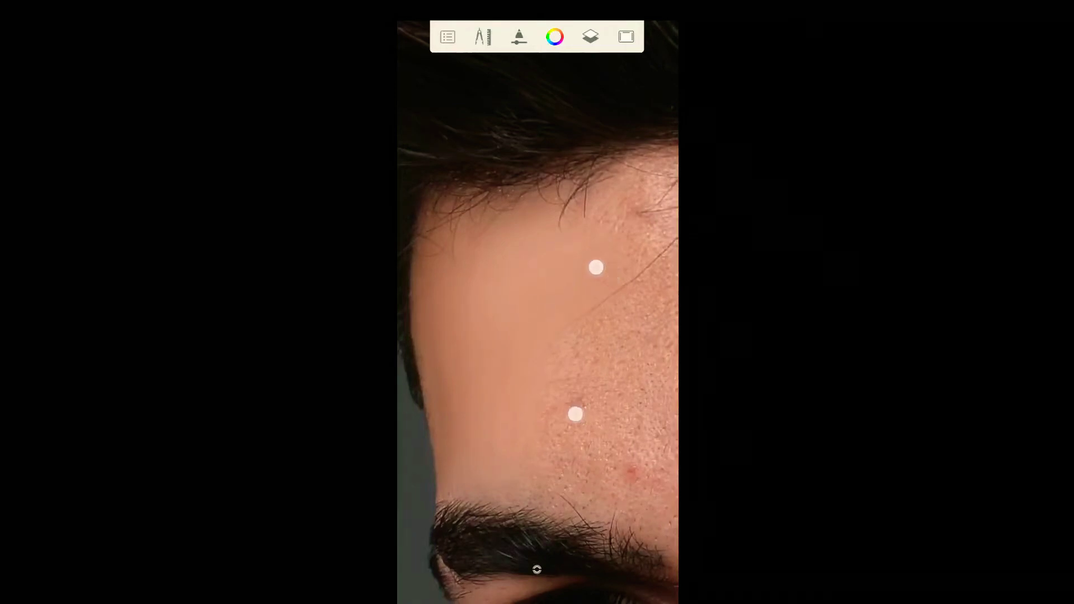
{"action": "left_click_drag", "start_coordinate": [596, 268], "coordinate": [611, 290]}
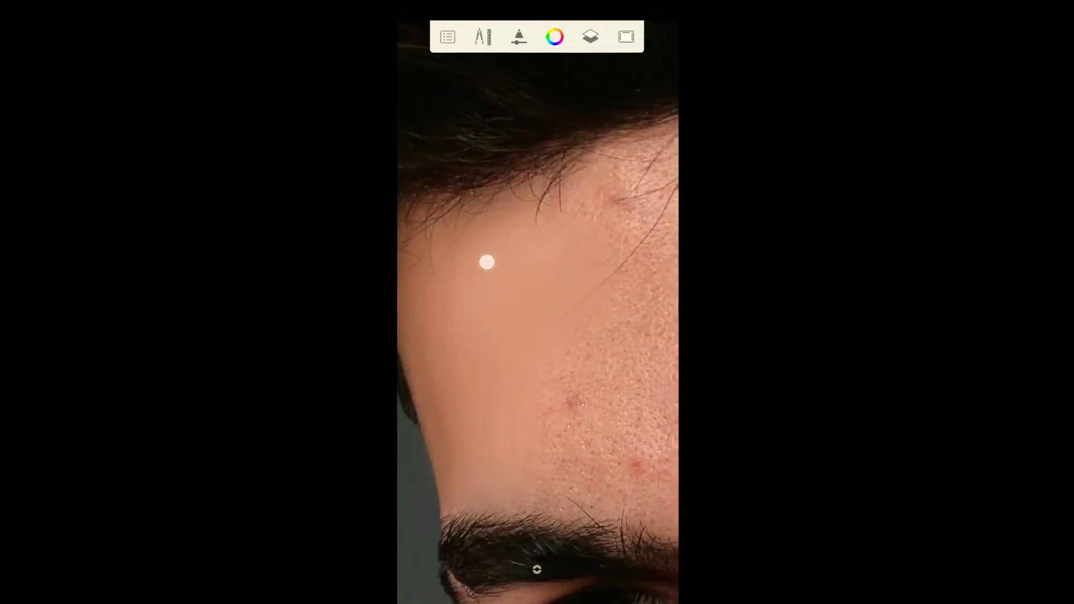
{"action": "left_click_drag", "start_coordinate": [518, 258], "coordinate": [510, 340]}
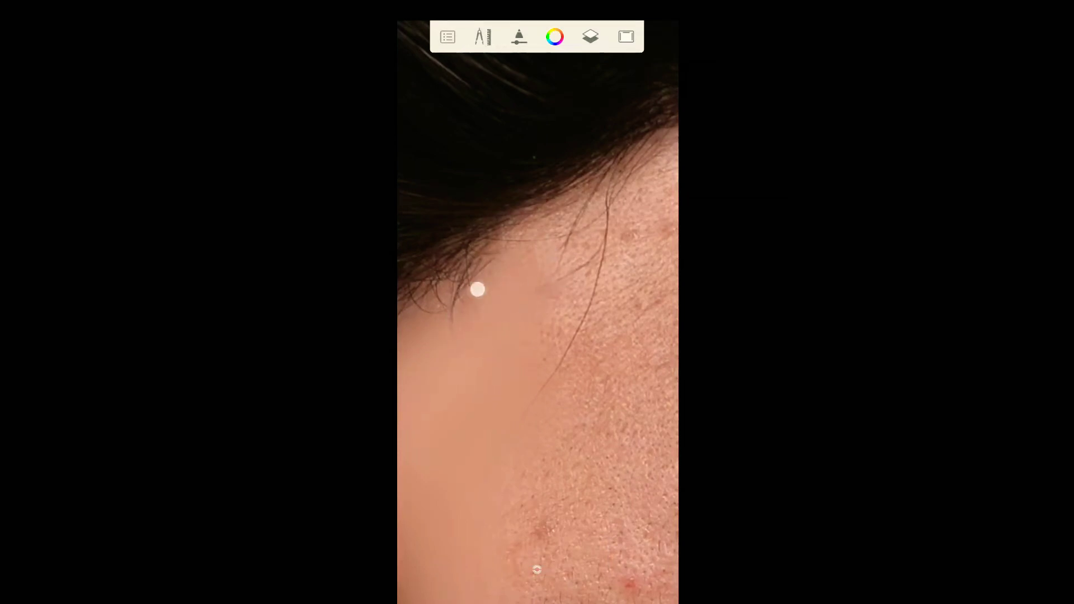
{"action": "mouse_move", "coordinate": [520, 355]}
{"action": "left_mouse_down"}
{"action": "mouse_move", "coordinate": [549, 309]}
{"action": "mouse_move", "coordinate": [489, 331]}
{"action": "mouse_move", "coordinate": [483, 142]}
{"action": "mouse_move", "coordinate": [491, 467]}
{"action": "mouse_move", "coordinate": [551, 211]}
{"action": "mouse_move", "coordinate": [541, 297]}
{"action": "mouse_move", "coordinate": [529, 309]}
{"action": "mouse_move", "coordinate": [539, 290]}
{"action": "mouse_move", "coordinate": [534, 401]}
{"action": "mouse_move", "coordinate": [610, 326]}
{"action": "left_mouse_up"}
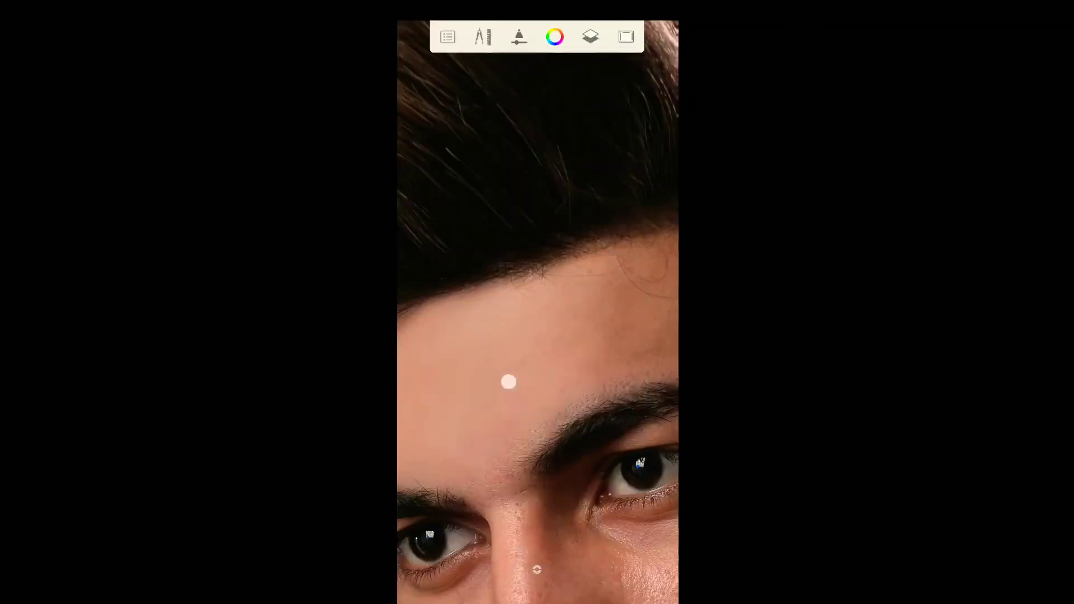
{"action": "mouse_move", "coordinate": [509, 381]}
{"action": "left_mouse_down"}
{"action": "mouse_move", "coordinate": [515, 436]}
{"action": "mouse_move", "coordinate": [532, 343]}
{"action": "mouse_move", "coordinate": [455, 357]}
{"action": "mouse_move", "coordinate": [439, 306]}
{"action": "left_mouse_up"}
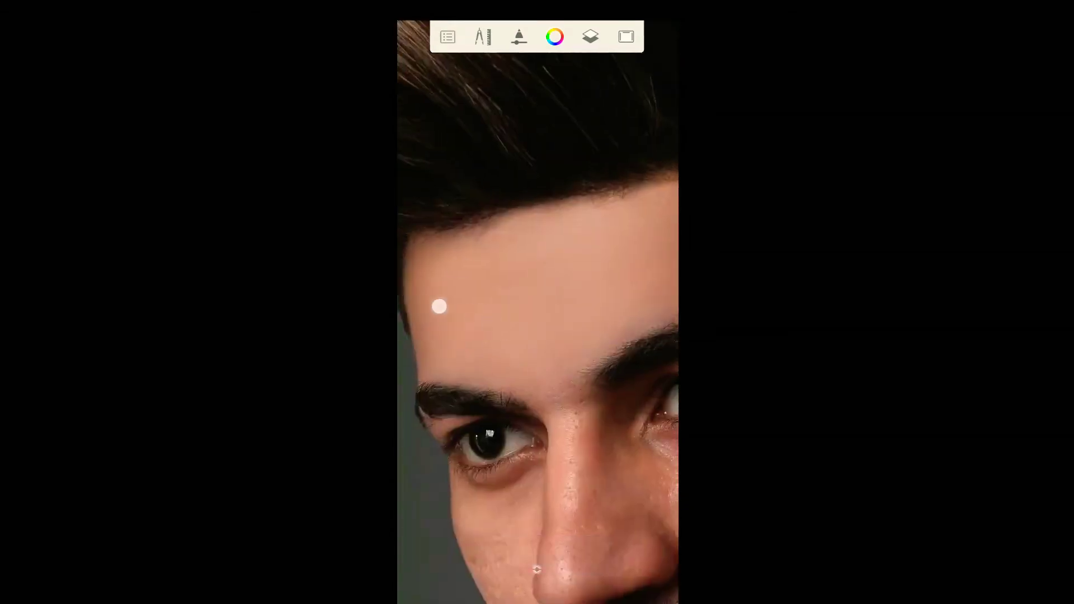
{"action": "left_click_drag", "start_coordinate": [554, 405], "coordinate": [540, 442]}
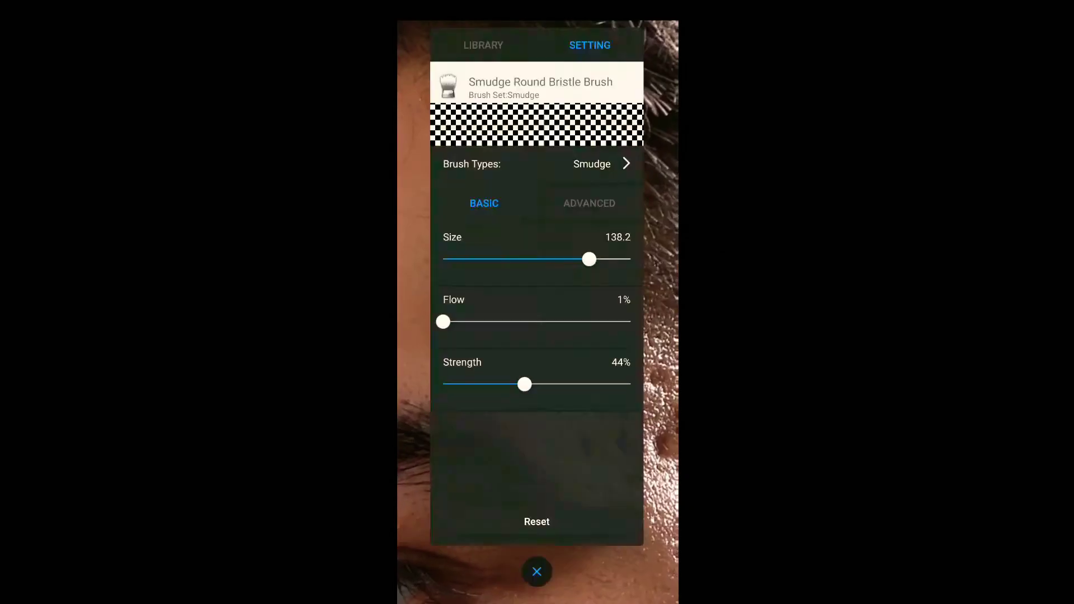
Step: Smudge the cheek skin below the eye and beside the beard smooth
{"action": "mouse_move", "coordinate": [433, 271]}
{"action": "left_mouse_down"}
{"action": "mouse_move", "coordinate": [528, 305]}
{"action": "mouse_move", "coordinate": [528, 201]}
{"action": "mouse_move", "coordinate": [579, 336]}
{"action": "mouse_move", "coordinate": [558, 359]}
{"action": "mouse_move", "coordinate": [570, 290]}
{"action": "mouse_move", "coordinate": [484, 407]}
{"action": "mouse_move", "coordinate": [485, 431]}
{"action": "left_mouse_up"}
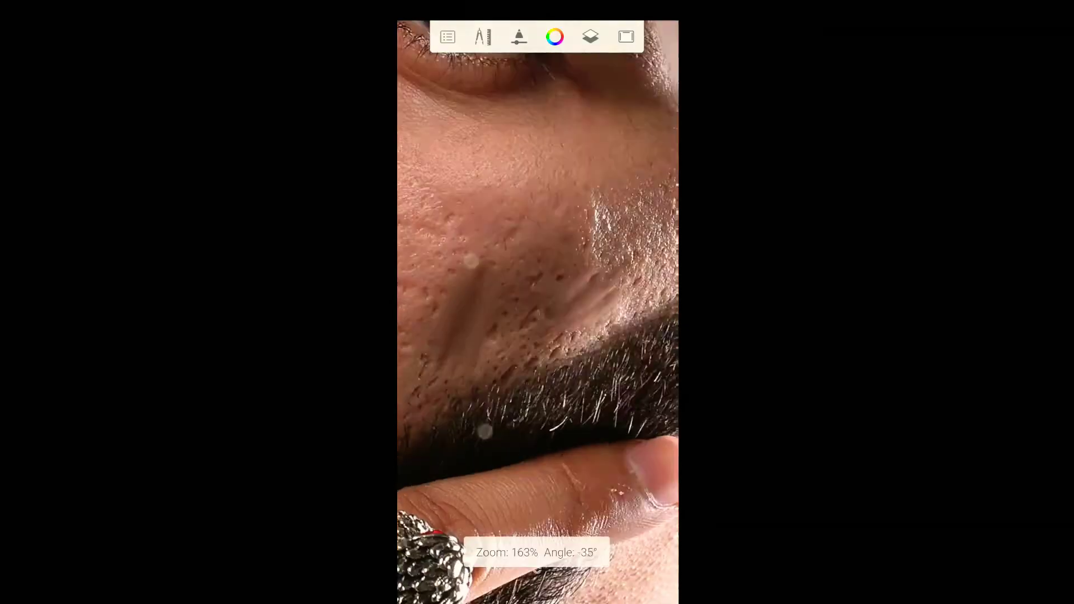
{"action": "left_click_drag", "start_coordinate": [425, 213], "coordinate": [611, 366]}
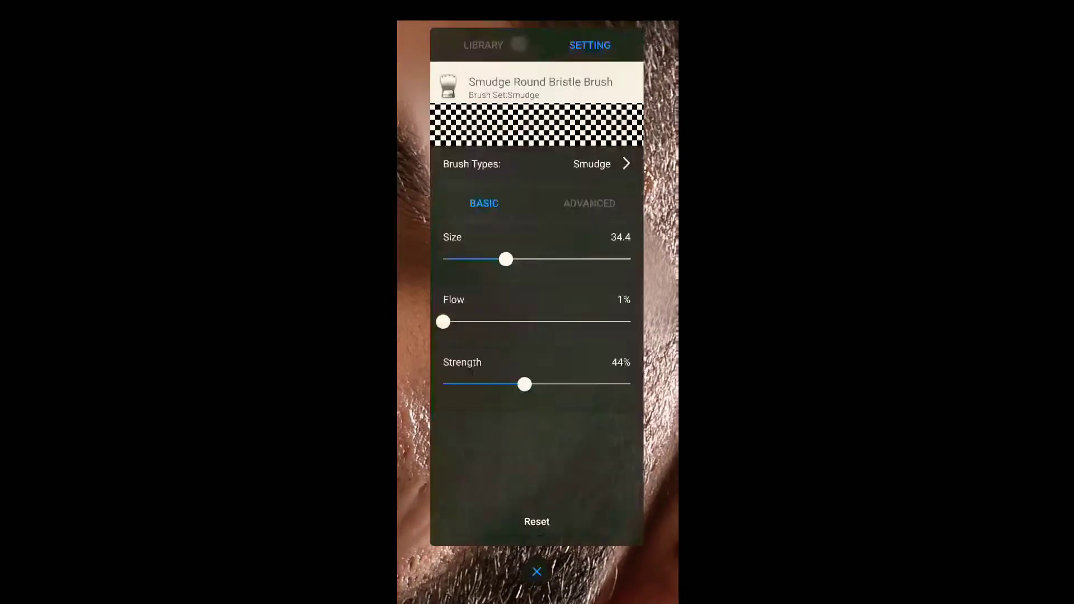
{"action": "mouse_move", "coordinate": [451, 337]}
{"action": "left_mouse_down"}
{"action": "mouse_move", "coordinate": [532, 300]}
{"action": "mouse_move", "coordinate": [546, 409]}
{"action": "mouse_move", "coordinate": [549, 287]}
{"action": "mouse_move", "coordinate": [522, 235]}
{"action": "left_mouse_up"}
{"action": "left_click", "coordinate": [519, 36]}
{"action": "left_click", "coordinate": [537, 568]}
{"action": "mouse_move", "coordinate": [568, 319]}
{"action": "left_mouse_down"}
{"action": "mouse_move", "coordinate": [611, 418]}
{"action": "mouse_move", "coordinate": [534, 252]}
{"action": "mouse_move", "coordinate": [549, 397]}
{"action": "mouse_move", "coordinate": [587, 278]}
{"action": "mouse_move", "coordinate": [498, 460]}
{"action": "mouse_move", "coordinate": [578, 376]}
{"action": "left_mouse_up"}
Step: Check the Smudge Flat Brush 3 settings (size 45.1, 1% flow) while reviewing eye, cheek and nose
{"action": "left_click", "coordinate": [519, 37]}
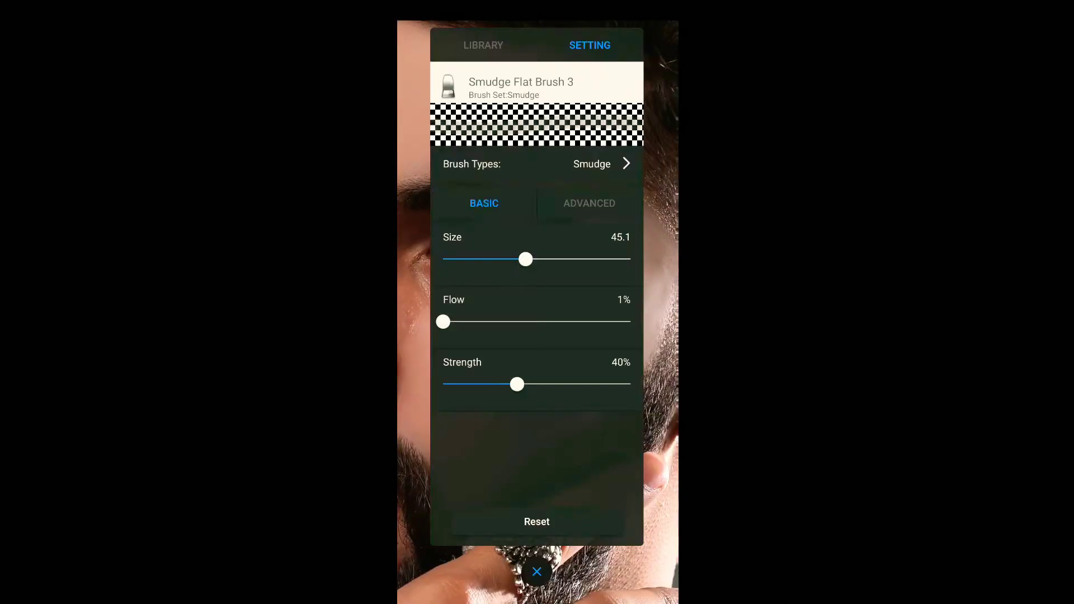
{"action": "left_click", "coordinate": [537, 571]}
{"action": "left_click_drag", "start_coordinate": [523, 335], "coordinate": [469, 344]}
{"action": "left_click_drag", "start_coordinate": [549, 385], "coordinate": [587, 316]}
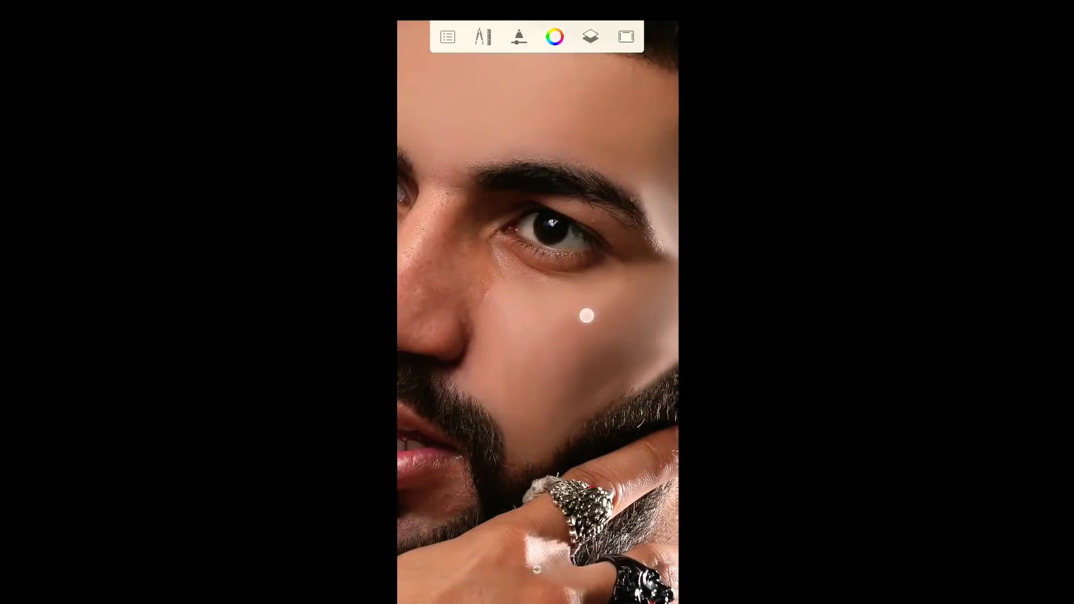
{"action": "left_click", "coordinate": [519, 37]}
{"action": "left_click", "coordinate": [532, 570]}
{"action": "left_click_drag", "start_coordinate": [532, 343], "coordinate": [526, 428]}
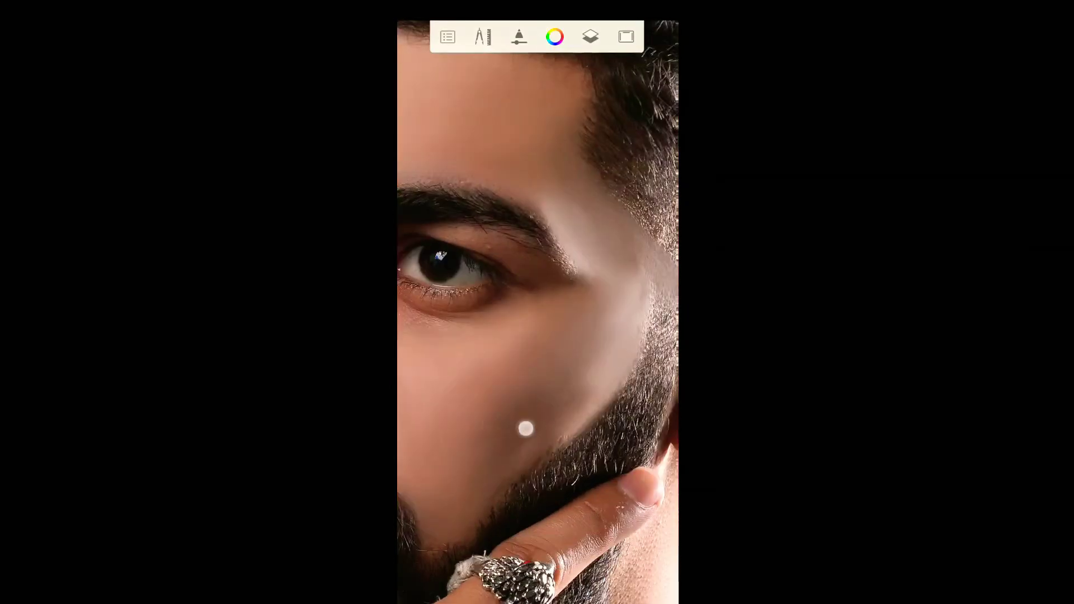
{"action": "left_click_drag", "start_coordinate": [449, 411], "coordinate": [552, 360]}
{"action": "left_click_drag", "start_coordinate": [532, 554], "coordinate": [604, 320]}
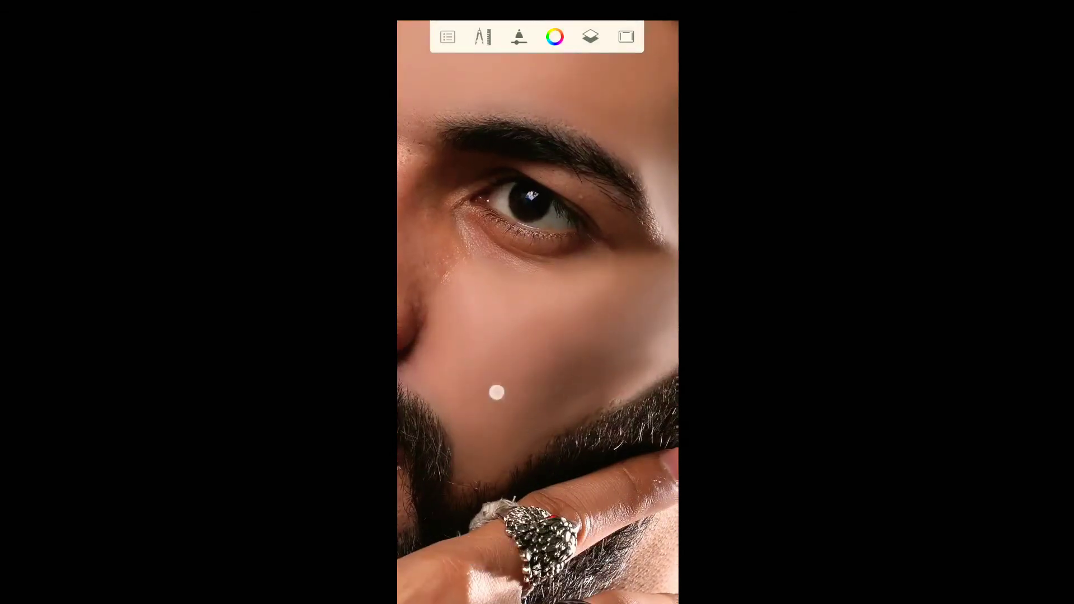
{"action": "mouse_move", "coordinate": [476, 296]}
{"action": "left_mouse_down"}
{"action": "mouse_move", "coordinate": [529, 281]}
{"action": "mouse_move", "coordinate": [509, 338]}
{"action": "left_mouse_up"}
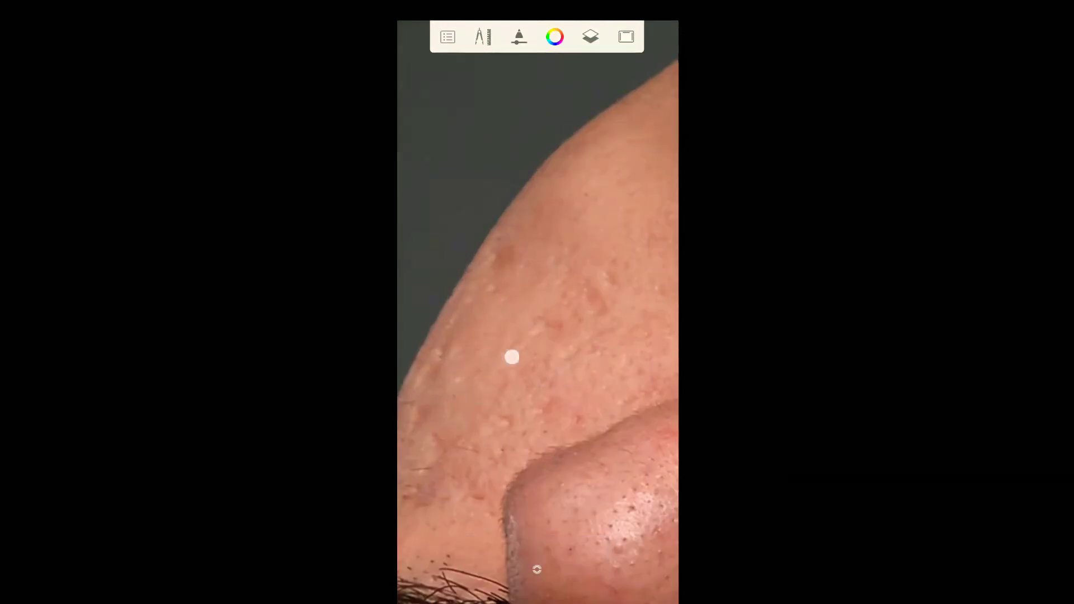
Step: Choose Smudge Flat Brush 3 from the brush library and blend the bumpy cheek skin
{"action": "left_click", "coordinate": [519, 36]}
{"action": "left_click", "coordinate": [482, 43]}
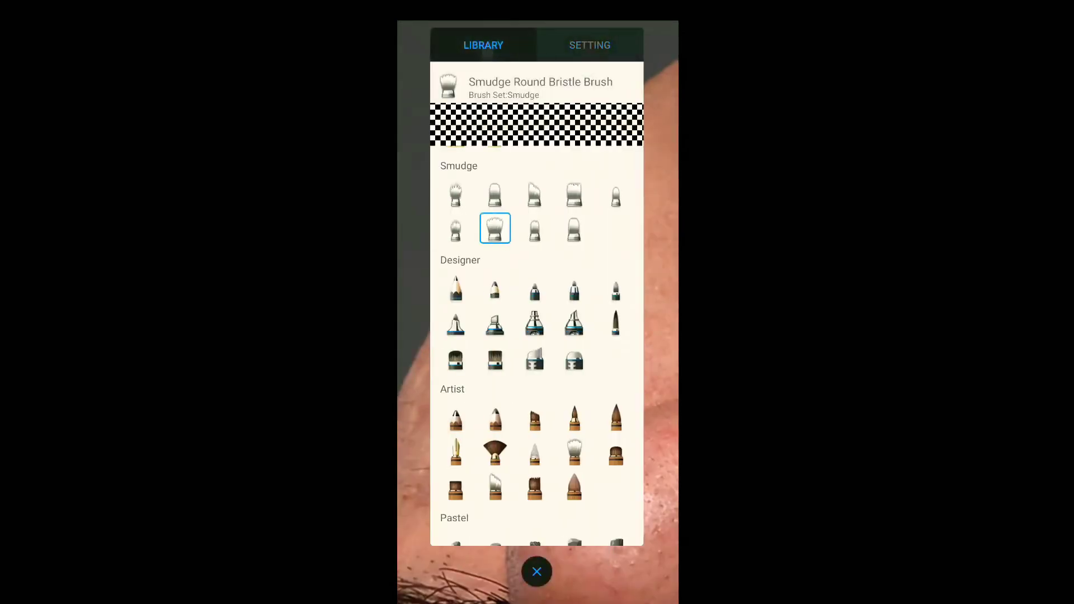
{"action": "left_click", "coordinate": [535, 280]}
{"action": "mouse_move", "coordinate": [535, 280]}
{"action": "left_mouse_down"}
{"action": "mouse_move", "coordinate": [556, 278]}
{"action": "mouse_move", "coordinate": [494, 237]}
{"action": "mouse_move", "coordinate": [519, 308]}
{"action": "mouse_move", "coordinate": [502, 261]}
{"action": "mouse_move", "coordinate": [529, 505]}
{"action": "mouse_move", "coordinate": [536, 391]}
{"action": "left_mouse_up"}
Step: Smooth the pores on the nose bridge, tip and side with a size 98.4 brush
{"action": "mouse_move", "coordinate": [525, 335]}
{"action": "left_mouse_down"}
{"action": "mouse_move", "coordinate": [532, 369]}
{"action": "mouse_move", "coordinate": [526, 279]}
{"action": "mouse_move", "coordinate": [504, 358]}
{"action": "mouse_move", "coordinate": [499, 177]}
{"action": "mouse_move", "coordinate": [553, 241]}
{"action": "mouse_move", "coordinate": [506, 166]}
{"action": "mouse_move", "coordinate": [570, 172]}
{"action": "left_mouse_up"}
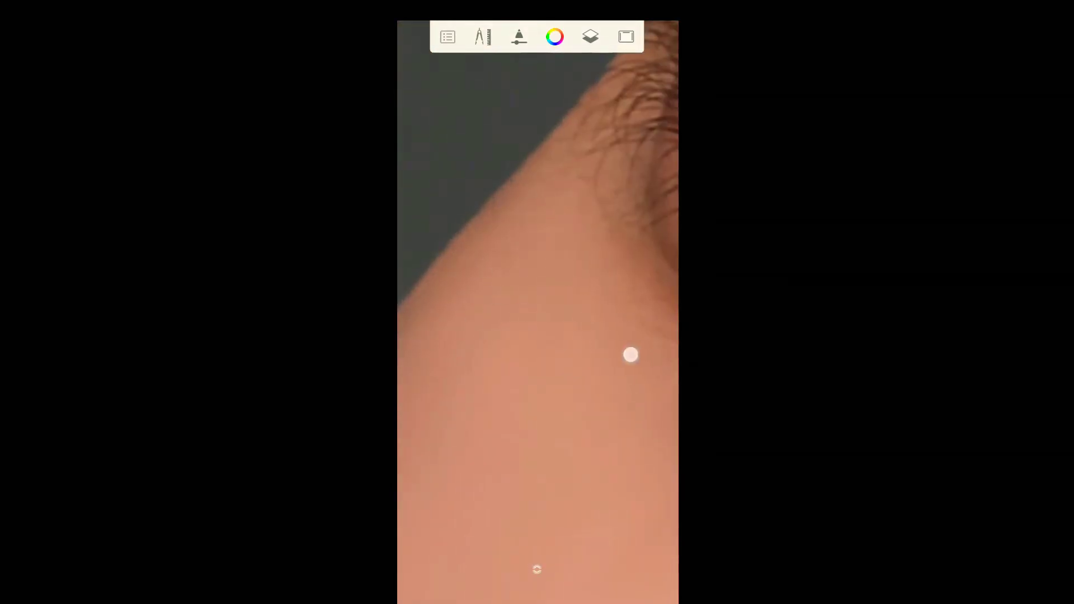
{"action": "mouse_move", "coordinate": [630, 354]}
{"action": "left_mouse_down"}
{"action": "mouse_move", "coordinate": [565, 278]}
{"action": "mouse_move", "coordinate": [554, 334]}
{"action": "mouse_move", "coordinate": [482, 408]}
{"action": "left_mouse_up"}
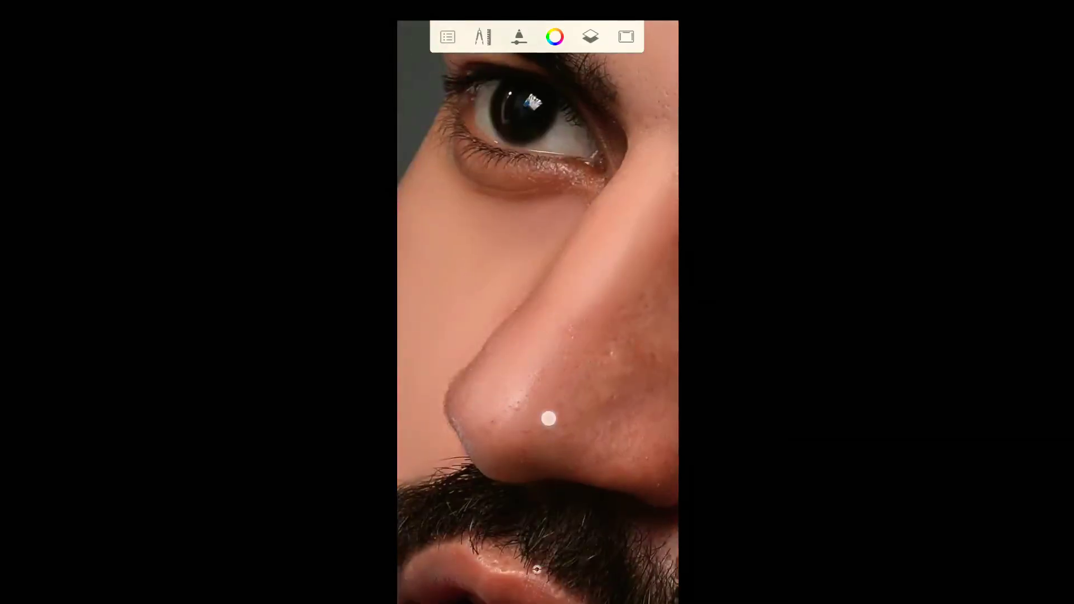
{"action": "mouse_move", "coordinate": [548, 418]}
{"action": "left_mouse_down"}
{"action": "mouse_move", "coordinate": [513, 338]}
{"action": "mouse_move", "coordinate": [545, 267]}
{"action": "left_mouse_up"}
{"action": "left_click_drag", "start_coordinate": [476, 398], "coordinate": [523, 323]}
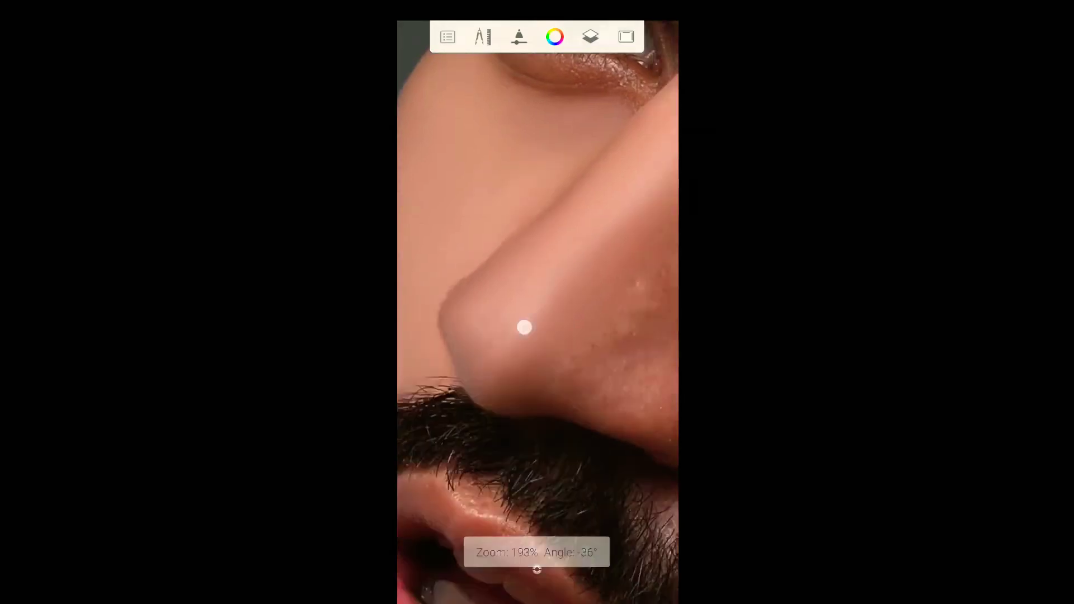
{"action": "mouse_move", "coordinate": [613, 278]}
{"action": "left_mouse_down"}
{"action": "mouse_move", "coordinate": [538, 285]}
{"action": "mouse_move", "coordinate": [599, 201]}
{"action": "mouse_move", "coordinate": [587, 233]}
{"action": "left_mouse_up"}
{"action": "left_click_drag", "start_coordinate": [565, 331], "coordinate": [556, 492]}
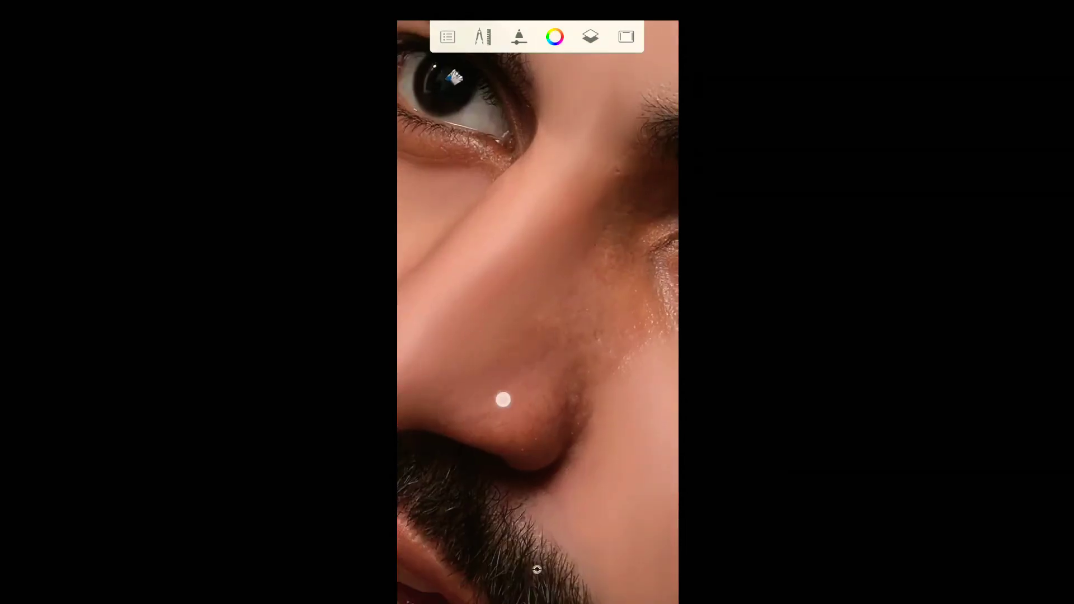
{"action": "left_click_drag", "start_coordinate": [636, 328], "coordinate": [618, 379]}
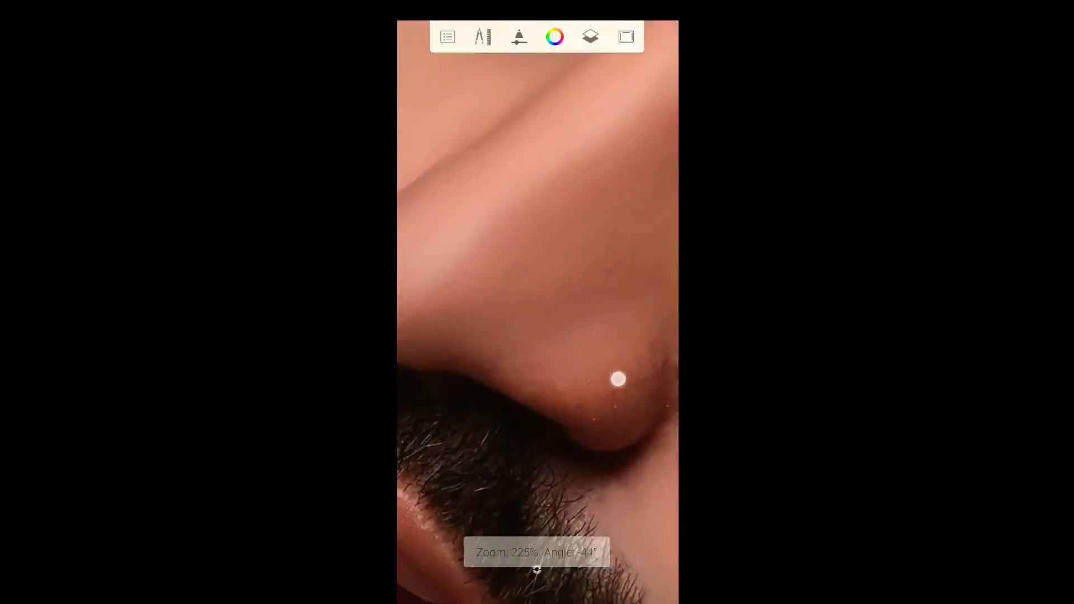
{"action": "left_click_drag", "start_coordinate": [458, 367], "coordinate": [559, 304]}
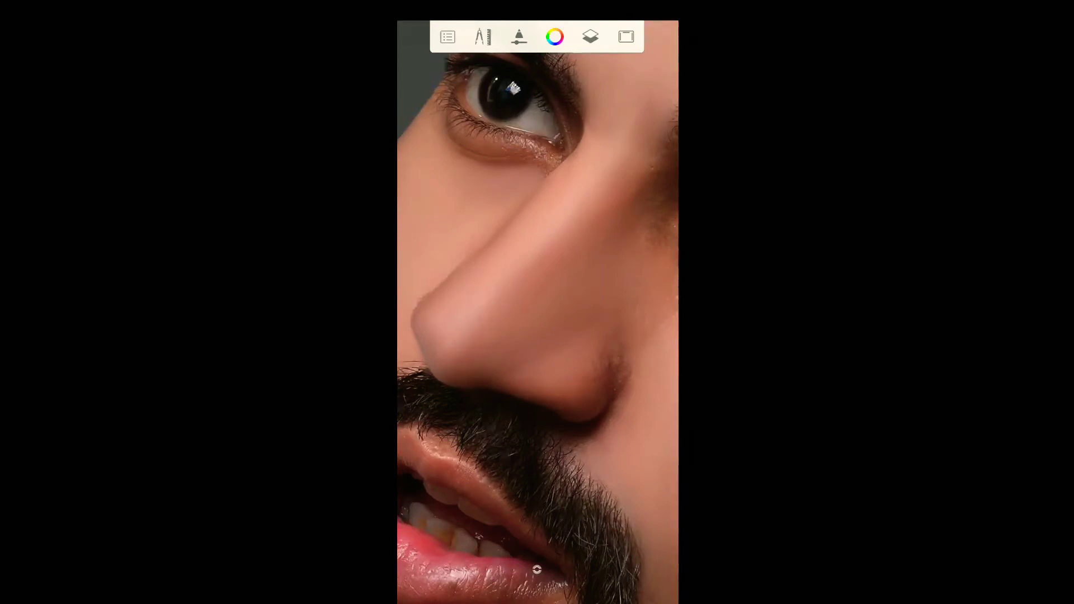
{"action": "left_click", "coordinate": [519, 36]}
Step: Reduce Smudge Flat Brush 3 to size 69.9 at 40% strength, framing the eyebrow and eyelid
{"action": "left_click", "coordinate": [589, 45]}
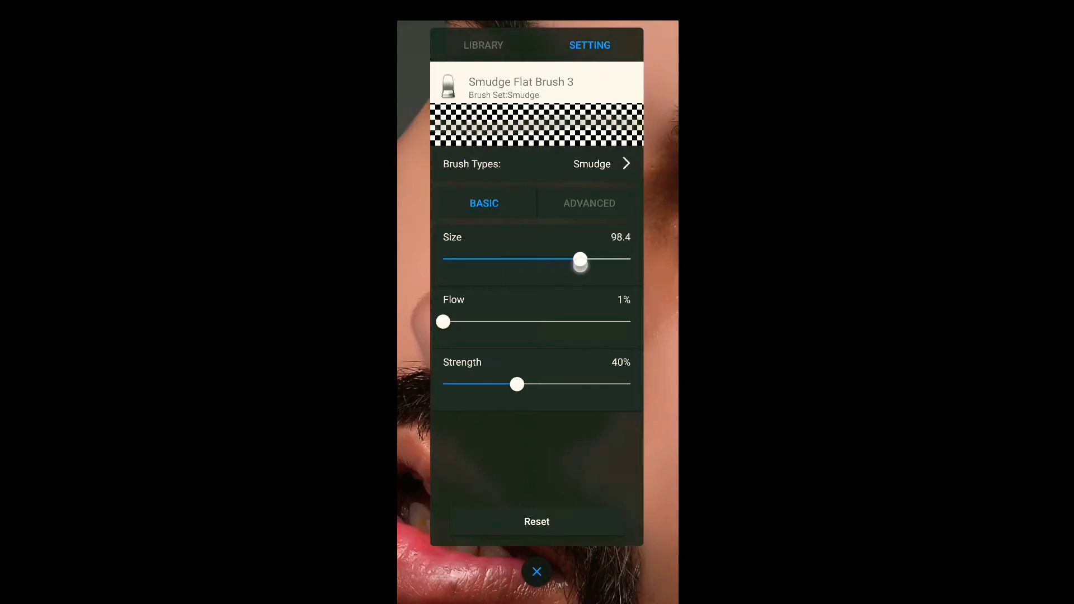
{"action": "left_click", "coordinate": [658, 255]}
{"action": "mouse_move", "coordinate": [579, 331]}
{"action": "left_mouse_down"}
{"action": "mouse_move", "coordinate": [569, 357]}
{"action": "mouse_move", "coordinate": [598, 242]}
{"action": "mouse_move", "coordinate": [558, 313]}
{"action": "mouse_move", "coordinate": [532, 290]}
{"action": "mouse_move", "coordinate": [596, 317]}
{"action": "mouse_move", "coordinate": [593, 279]}
{"action": "mouse_move", "coordinate": [488, 424]}
{"action": "mouse_move", "coordinate": [504, 277]}
{"action": "mouse_move", "coordinate": [587, 254]}
{"action": "mouse_move", "coordinate": [458, 330]}
{"action": "mouse_move", "coordinate": [620, 223]}
{"action": "left_mouse_up"}
{"action": "left_click", "coordinate": [519, 36]}
{"action": "left_click", "coordinate": [536, 571]}
{"action": "mouse_move", "coordinate": [626, 182]}
{"action": "left_mouse_down"}
{"action": "mouse_move", "coordinate": [599, 258]}
{"action": "mouse_move", "coordinate": [580, 247]}
{"action": "mouse_move", "coordinate": [561, 262]}
{"action": "mouse_move", "coordinate": [592, 239]}
{"action": "left_mouse_up"}
{"action": "left_click", "coordinate": [519, 36]}
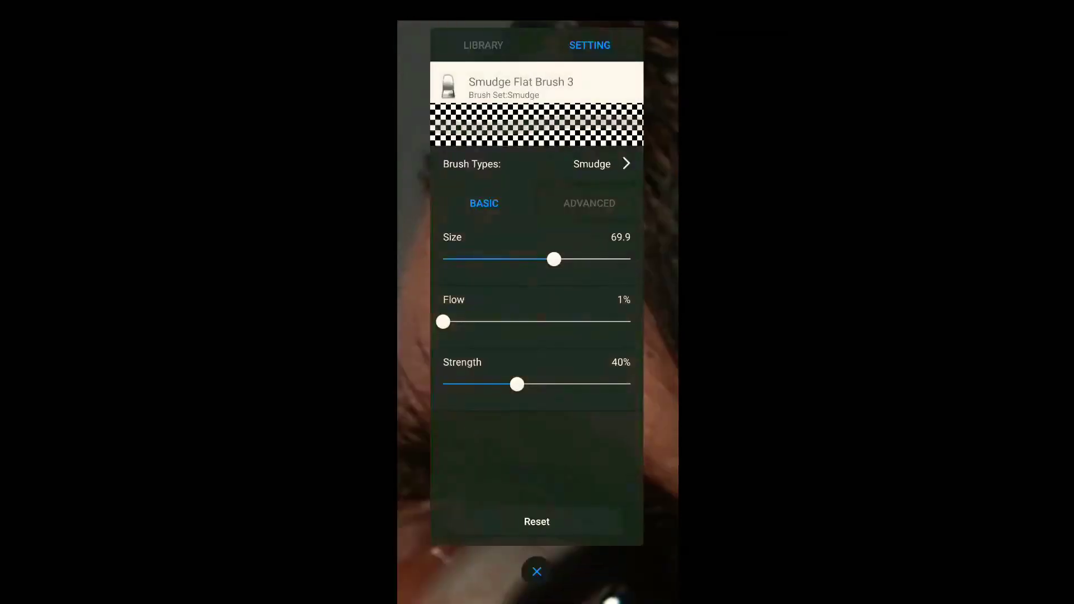
{"action": "left_click", "coordinate": [537, 571]}
{"action": "mouse_move", "coordinate": [479, 345]}
{"action": "left_mouse_down"}
{"action": "mouse_move", "coordinate": [559, 285]}
{"action": "mouse_move", "coordinate": [509, 314]}
{"action": "mouse_move", "coordinate": [568, 393]}
{"action": "mouse_move", "coordinate": [438, 364]}
{"action": "mouse_move", "coordinate": [487, 342]}
{"action": "left_mouse_up"}
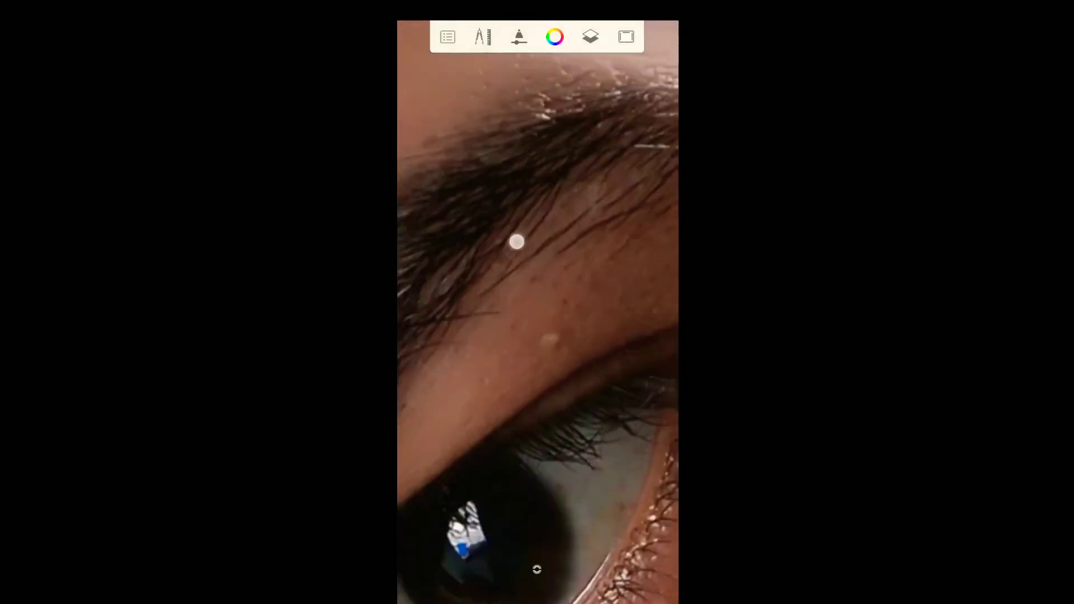
Step: Blend the skin under the eyebrow and lower the brush size to 31.5
{"action": "left_click_drag", "start_coordinate": [420, 369], "coordinate": [417, 347]}
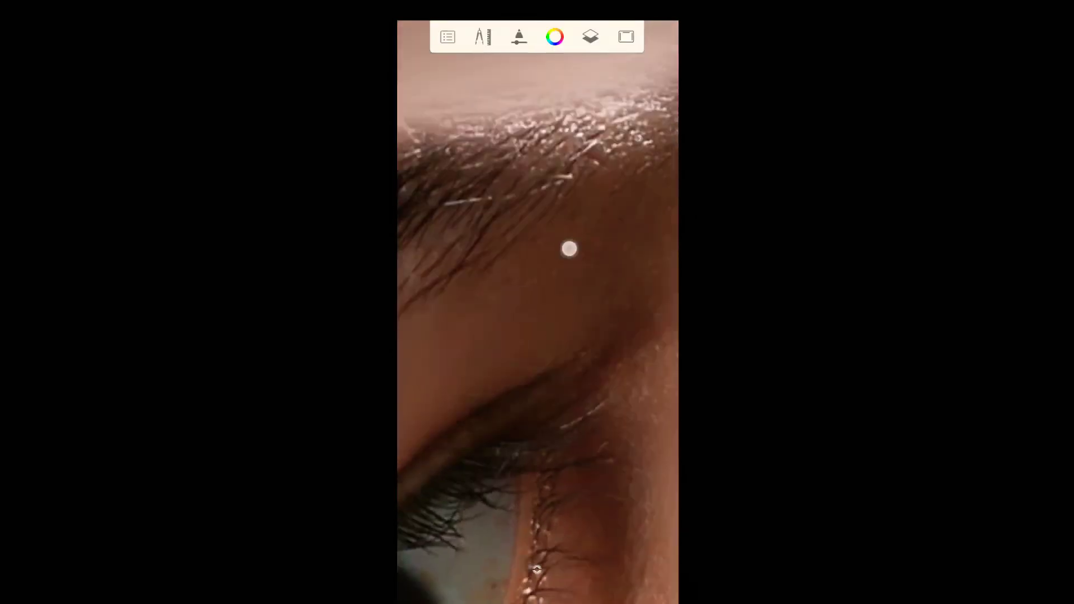
{"action": "mouse_move", "coordinate": [568, 248]}
{"action": "left_mouse_down"}
{"action": "mouse_move", "coordinate": [429, 328]}
{"action": "mouse_move", "coordinate": [568, 444]}
{"action": "mouse_move", "coordinate": [465, 419]}
{"action": "mouse_move", "coordinate": [543, 309]}
{"action": "left_mouse_up"}
{"action": "mouse_move", "coordinate": [535, 268]}
{"action": "left_mouse_down"}
{"action": "mouse_move", "coordinate": [587, 240]}
{"action": "mouse_move", "coordinate": [585, 211]}
{"action": "mouse_move", "coordinate": [496, 225]}
{"action": "left_mouse_up"}
{"action": "left_click", "coordinate": [519, 36]}
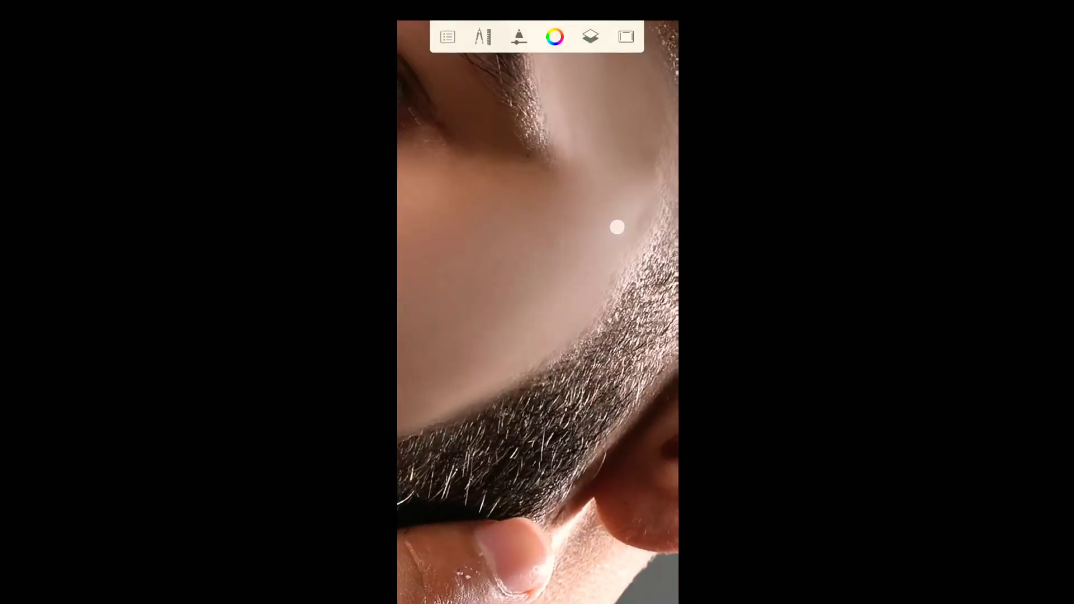
{"action": "mouse_move", "coordinate": [616, 226]}
{"action": "left_mouse_down"}
{"action": "mouse_move", "coordinate": [579, 119]}
{"action": "mouse_move", "coordinate": [580, 384]}
{"action": "mouse_move", "coordinate": [538, 418]}
{"action": "left_mouse_up"}
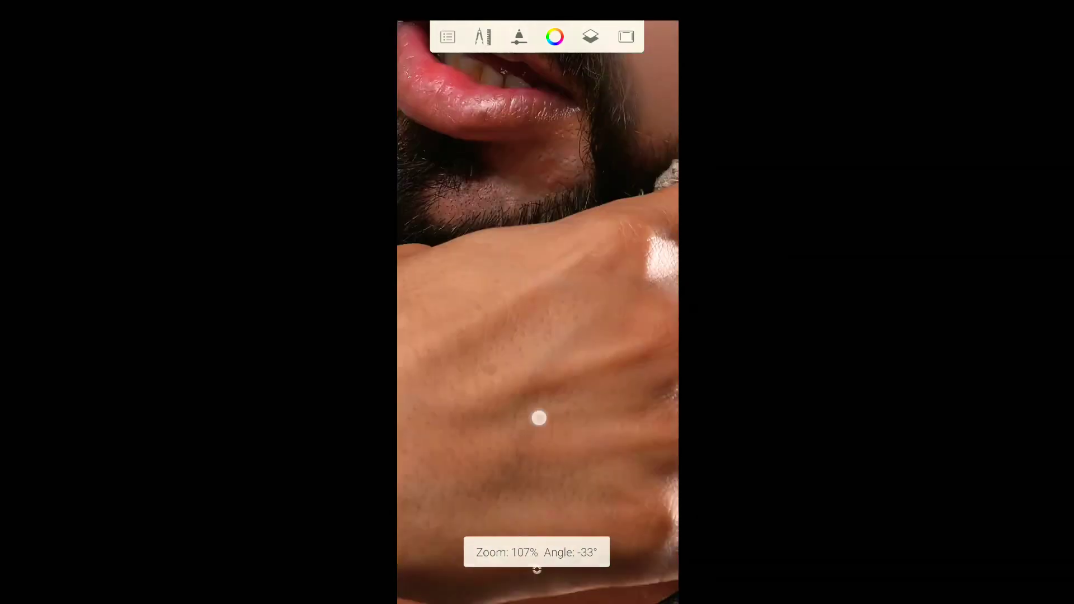
{"action": "left_click", "coordinate": [519, 37]}
Step: Smooth the chin skin below and beside the lower lip, then view the whole face
{"action": "left_click_drag", "start_coordinate": [594, 282], "coordinate": [576, 390]}
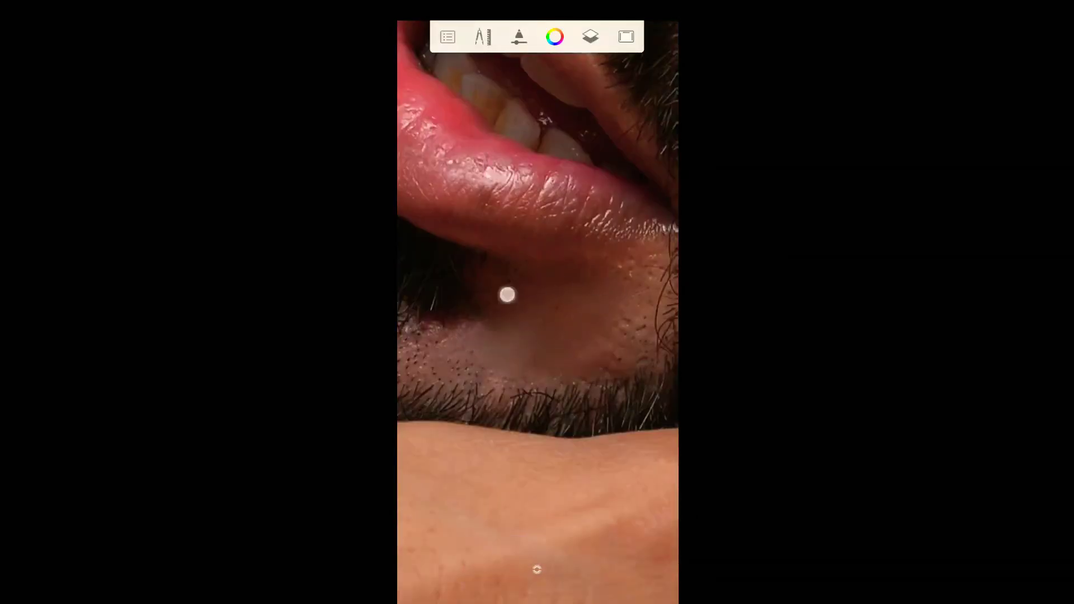
{"action": "left_click_drag", "start_coordinate": [507, 295], "coordinate": [569, 306]}
{"action": "mouse_move", "coordinate": [573, 254]}
{"action": "left_mouse_down"}
{"action": "mouse_move", "coordinate": [604, 314]}
{"action": "mouse_move", "coordinate": [439, 324]}
{"action": "left_mouse_up"}
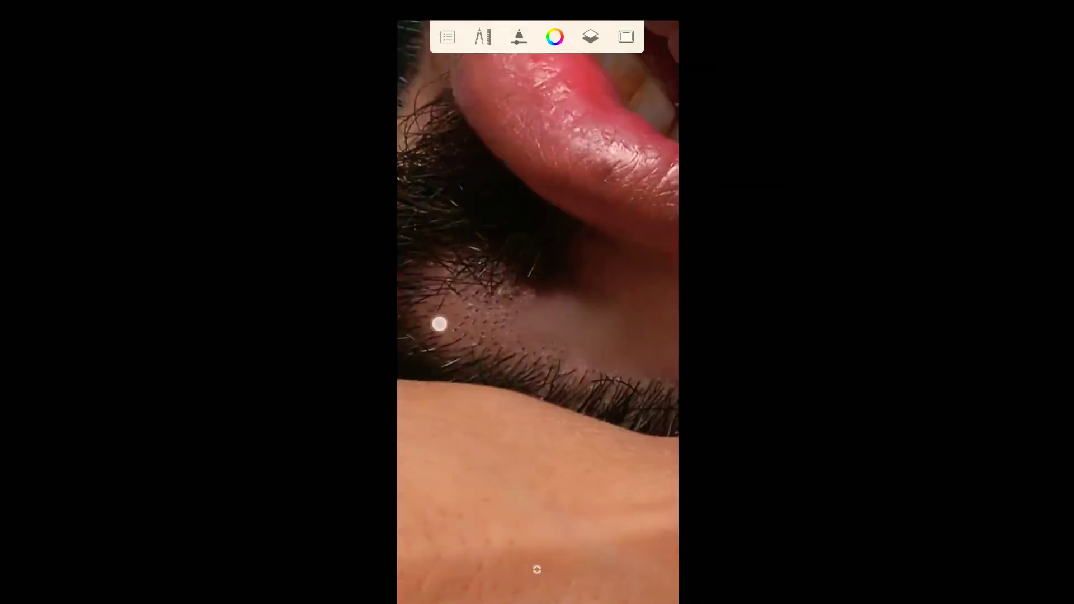
{"action": "mouse_move", "coordinate": [580, 338]}
{"action": "left_mouse_down"}
{"action": "mouse_move", "coordinate": [579, 364]}
{"action": "mouse_move", "coordinate": [595, 316]}
{"action": "mouse_move", "coordinate": [580, 203]}
{"action": "mouse_move", "coordinate": [557, 235]}
{"action": "left_mouse_up"}
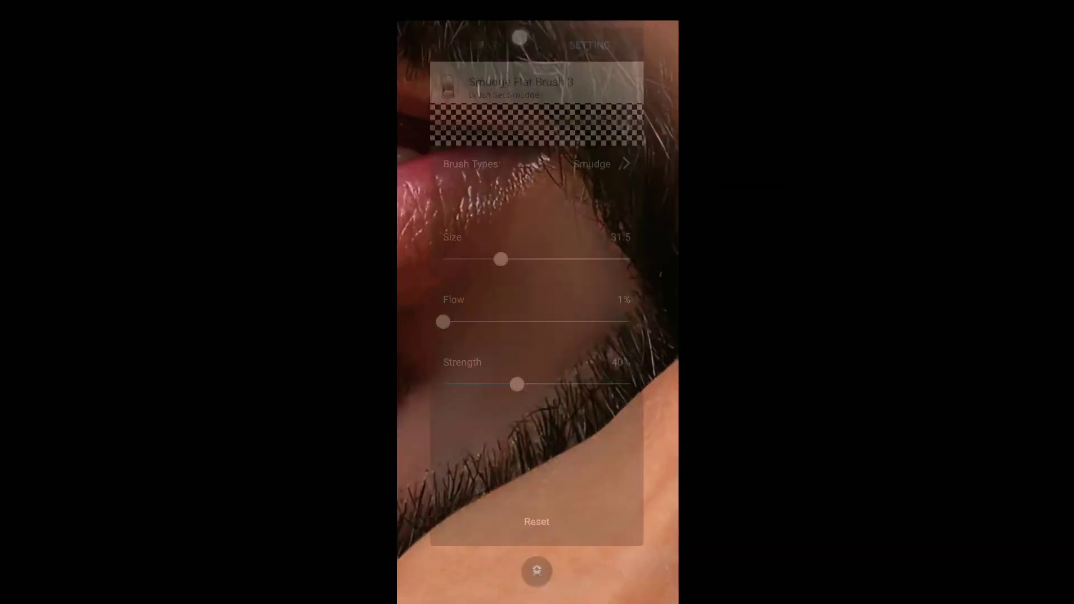
{"action": "left_click_drag", "start_coordinate": [518, 395], "coordinate": [512, 362]}
{"action": "mouse_move", "coordinate": [539, 425]}
{"action": "left_mouse_down"}
{"action": "mouse_move", "coordinate": [544, 367]}
{"action": "mouse_move", "coordinate": [518, 247]}
{"action": "mouse_move", "coordinate": [532, 288]}
{"action": "left_mouse_up"}
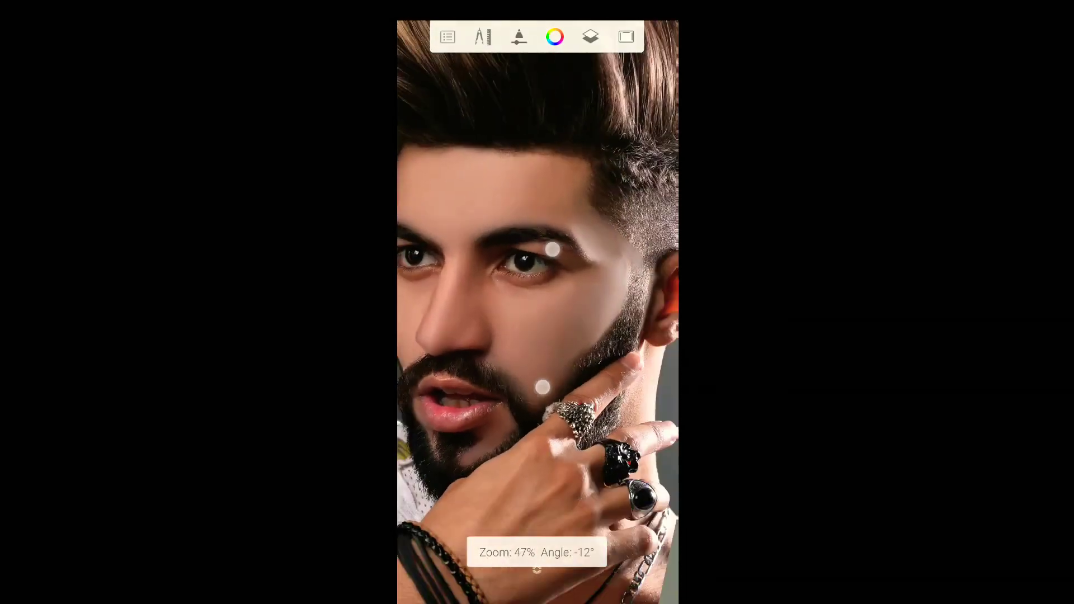
{"action": "mouse_move", "coordinate": [578, 283]}
{"action": "left_mouse_down"}
{"action": "mouse_move", "coordinate": [532, 268]}
{"action": "mouse_move", "coordinate": [547, 213]}
{"action": "mouse_move", "coordinate": [480, 280]}
{"action": "mouse_move", "coordinate": [506, 362]}
{"action": "mouse_move", "coordinate": [630, 257]}
{"action": "mouse_move", "coordinate": [499, 434]}
{"action": "mouse_move", "coordinate": [535, 474]}
{"action": "mouse_move", "coordinate": [547, 468]}
{"action": "mouse_move", "coordinate": [568, 508]}
{"action": "mouse_move", "coordinate": [561, 523]}
{"action": "left_mouse_up"}
Step: Glance at the layers list and brush panel, then close them
{"action": "left_click", "coordinate": [590, 36]}
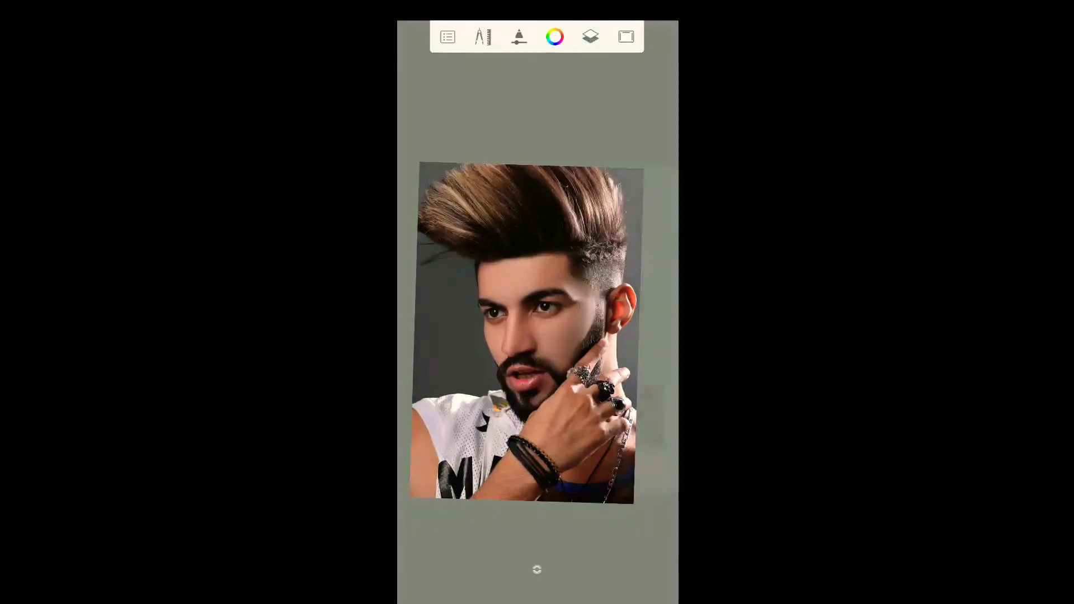
{"action": "left_click", "coordinate": [658, 105]}
{"action": "left_click", "coordinate": [519, 36]}
{"action": "left_click", "coordinate": [659, 152]}
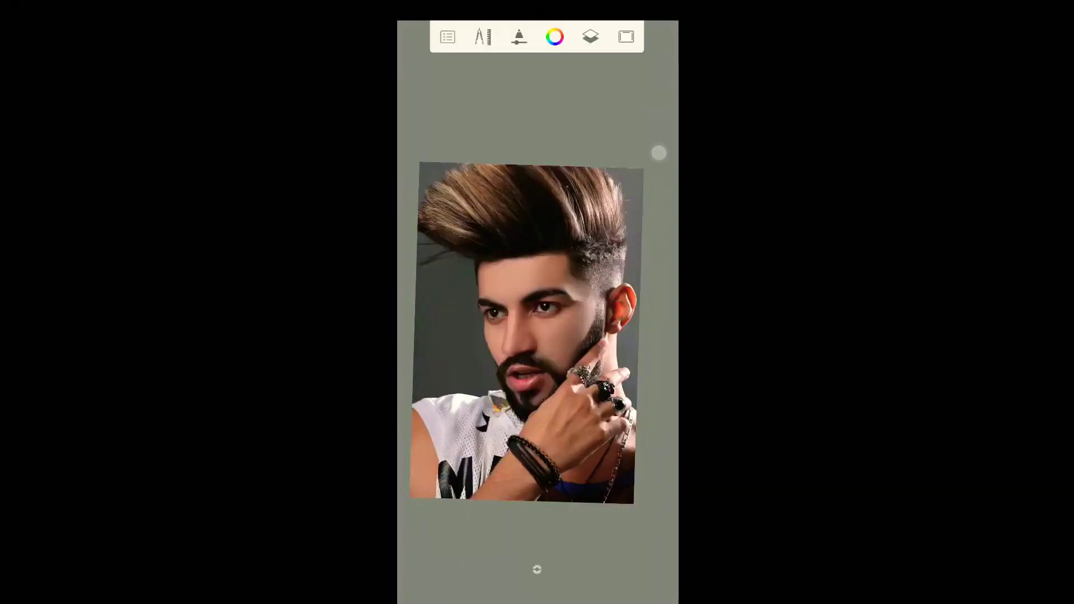
Step: Import the image from the MY LOGO folder and scale it down with a slight tilt
{"action": "left_click", "coordinate": [483, 37]}
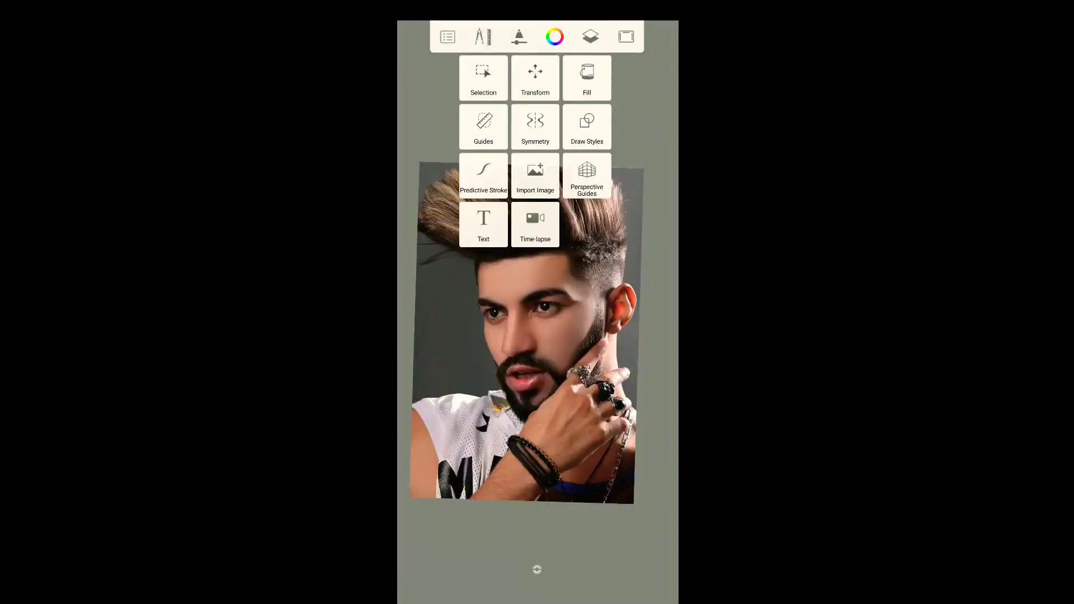
{"action": "left_click", "coordinate": [536, 176]}
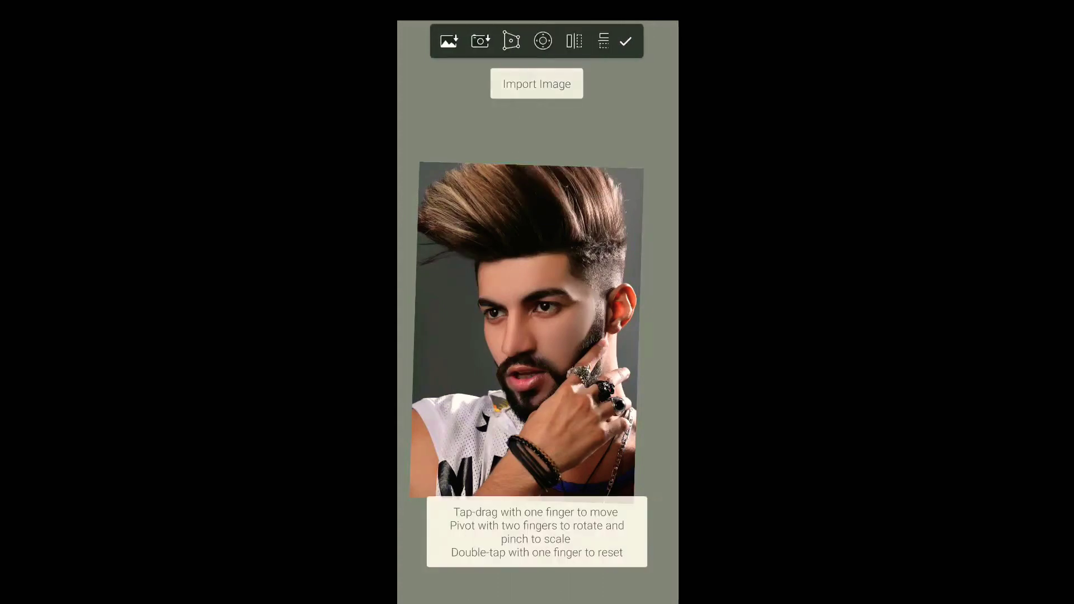
{"action": "left_click", "coordinate": [448, 40]}
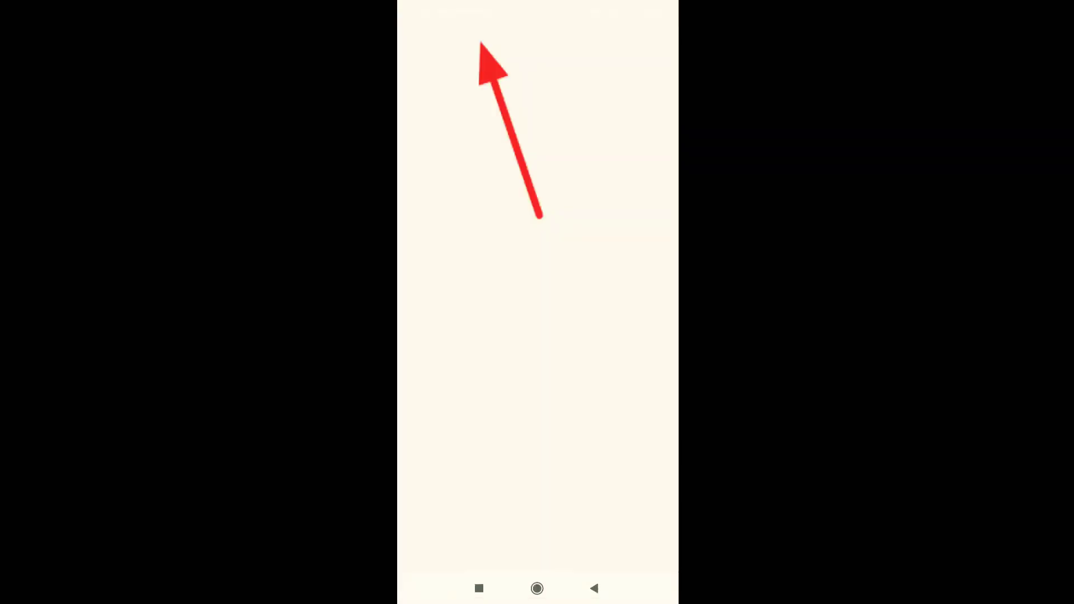
{"action": "left_click", "coordinate": [470, 176]}
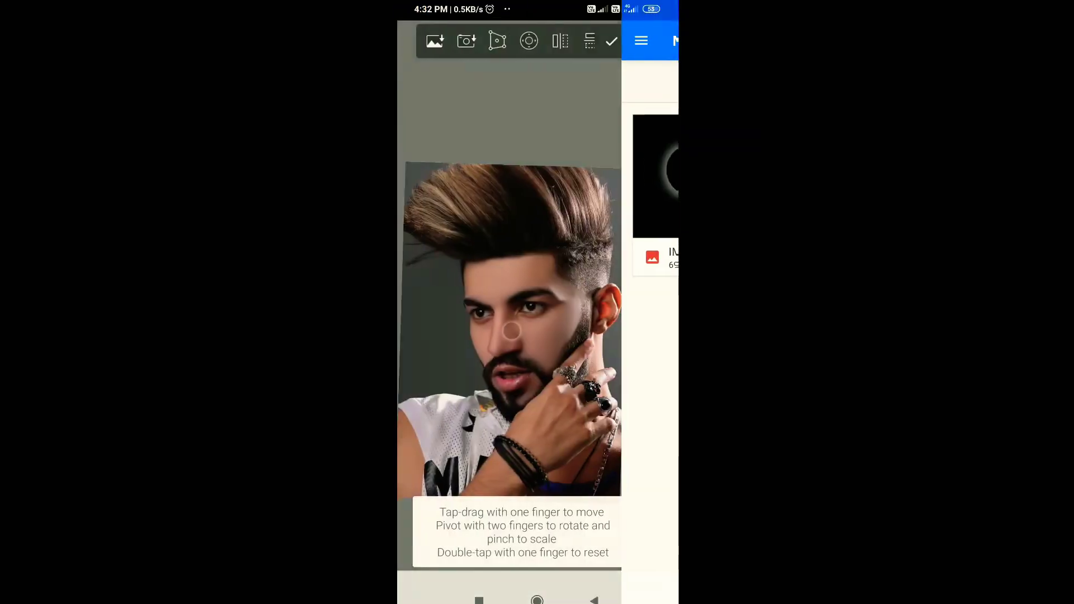
{"action": "left_click_drag", "start_coordinate": [533, 254], "coordinate": [502, 302]}
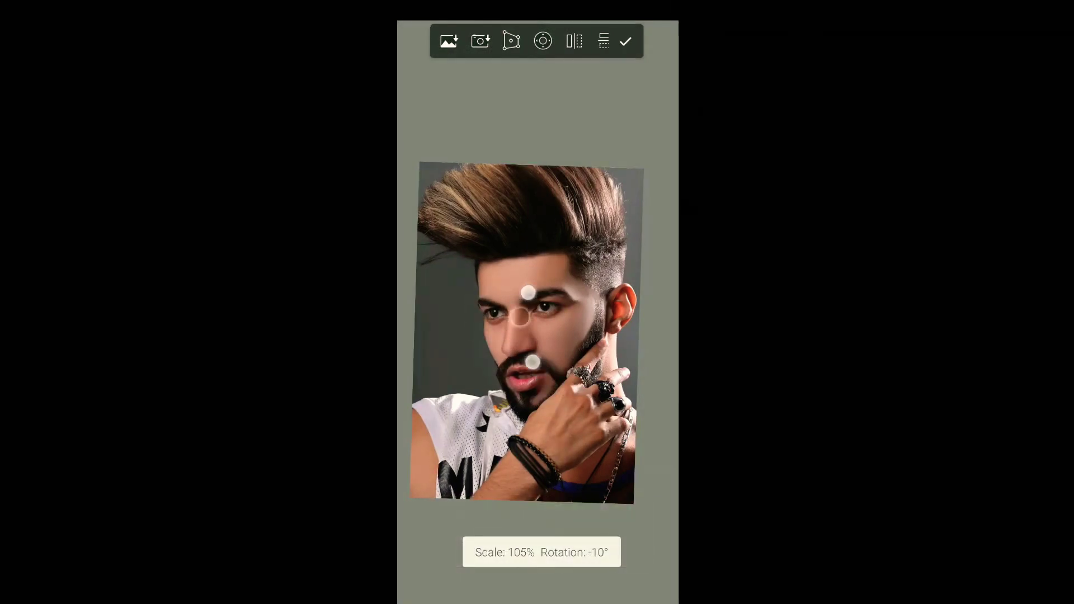
{"action": "left_click_drag", "start_coordinate": [522, 250], "coordinate": [513, 269]}
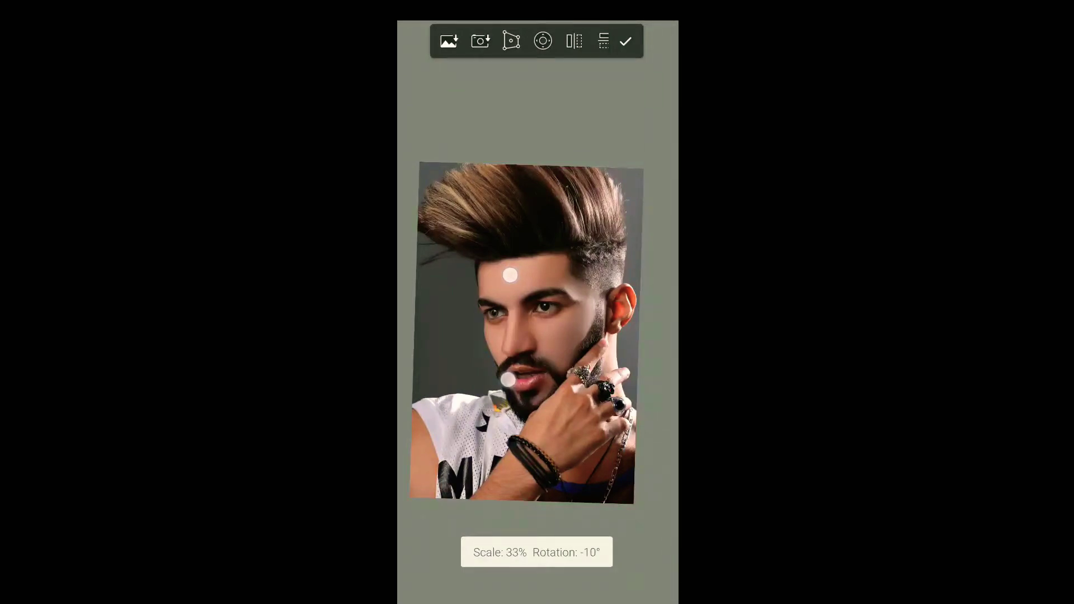
{"action": "mouse_move", "coordinate": [539, 273]}
{"action": "left_mouse_down"}
{"action": "mouse_move", "coordinate": [555, 246]}
{"action": "mouse_move", "coordinate": [552, 279]}
{"action": "left_mouse_up"}
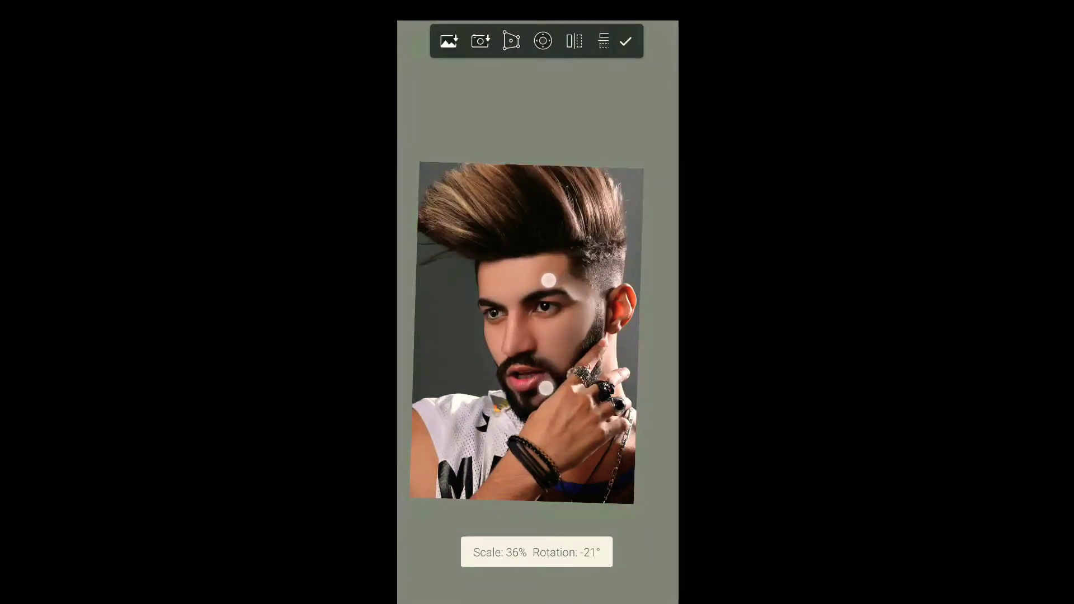
{"action": "left_click_drag", "start_coordinate": [546, 386], "coordinate": [546, 383]}
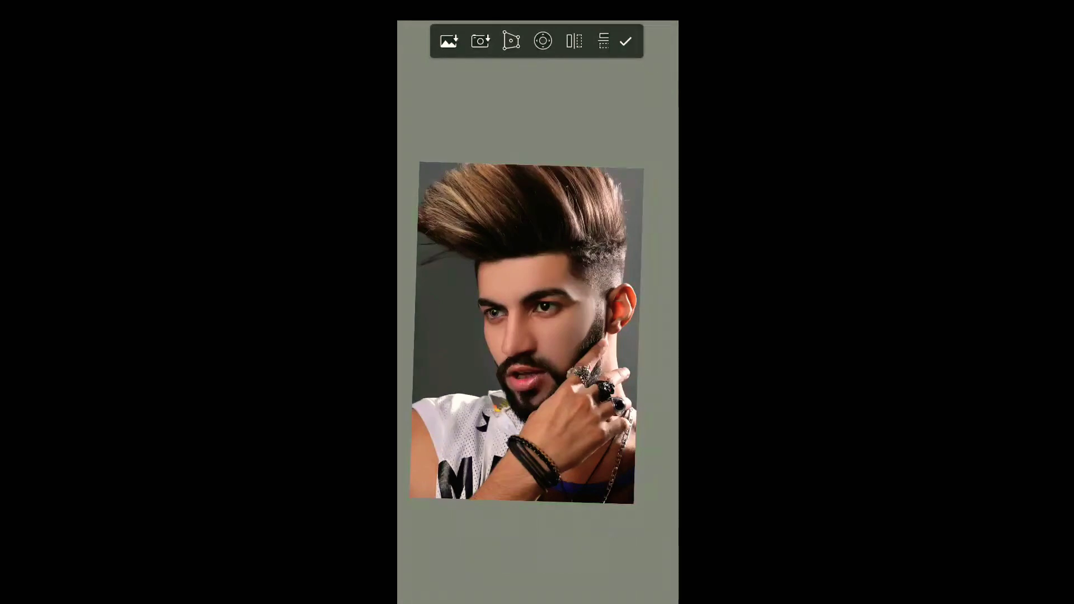
Step: Commit the logo at 38%, then import the portrait photo from the device
{"action": "left_click", "coordinate": [625, 41]}
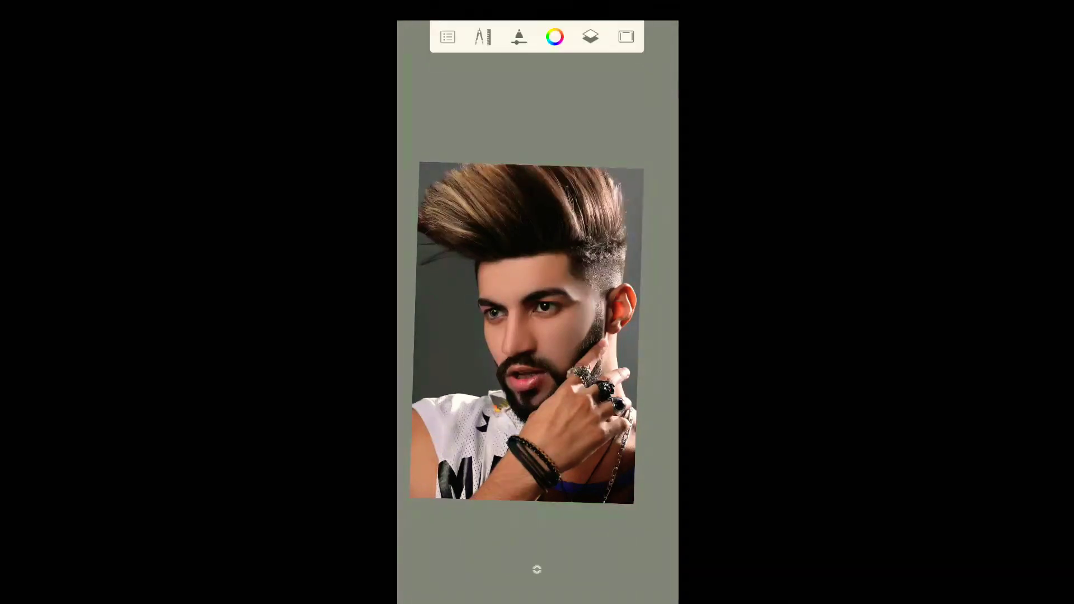
{"action": "left_click", "coordinate": [488, 37]}
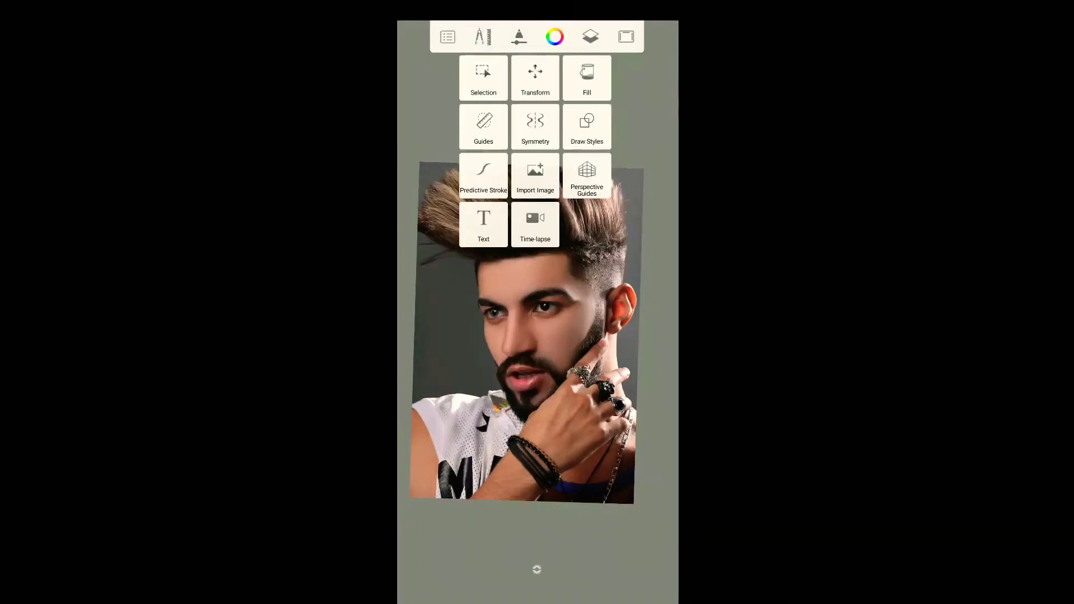
{"action": "left_click", "coordinate": [532, 173]}
{"action": "left_click", "coordinate": [560, 41]}
{"action": "left_click", "coordinate": [537, 83]}
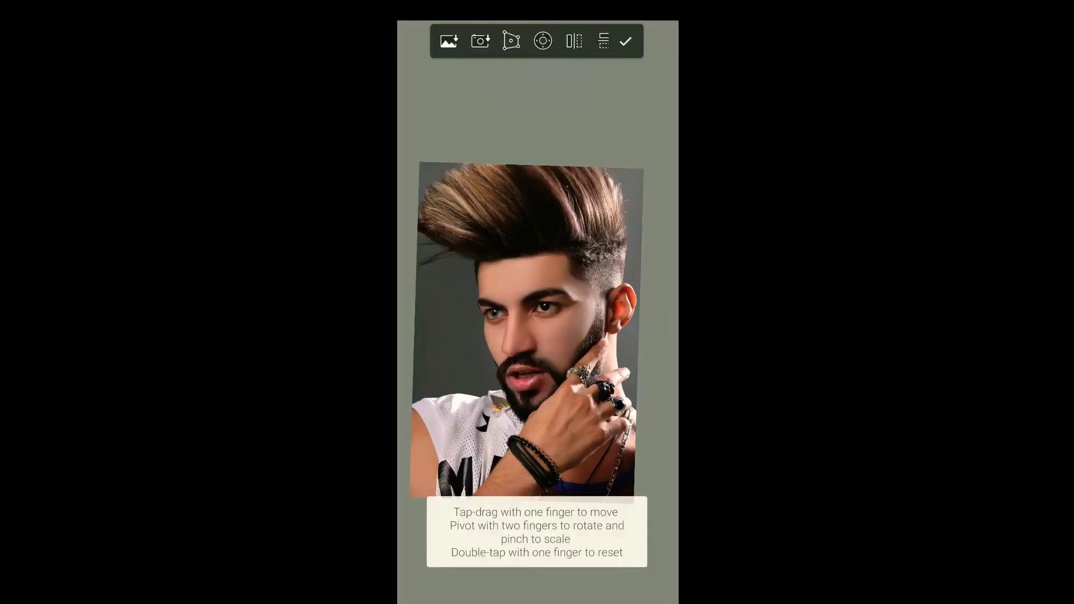
{"action": "left_click", "coordinate": [490, 164]}
Step: Scale the imported photo down to about 38% and confirm its placement
{"action": "left_click_drag", "start_coordinate": [546, 329], "coordinate": [571, 269]}
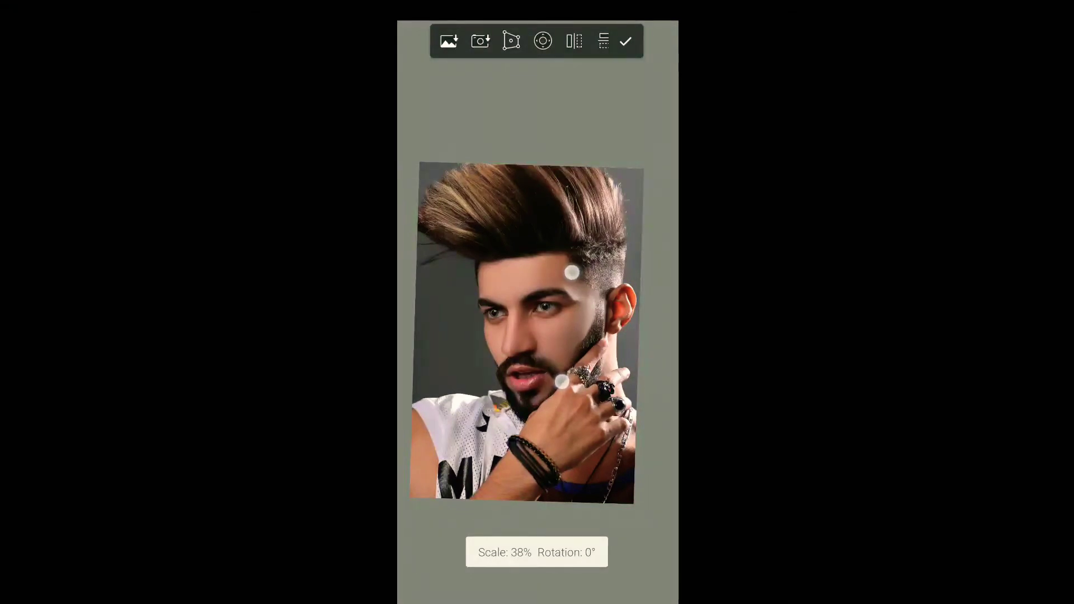
{"action": "left_click_drag", "start_coordinate": [572, 272], "coordinate": [572, 272]}
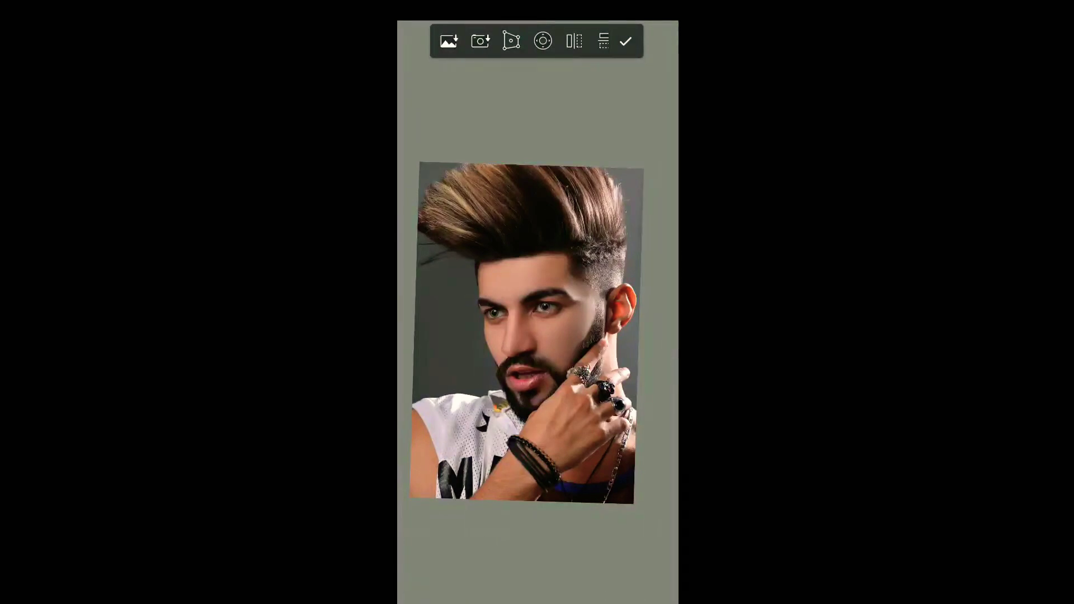
{"action": "left_click", "coordinate": [626, 41]}
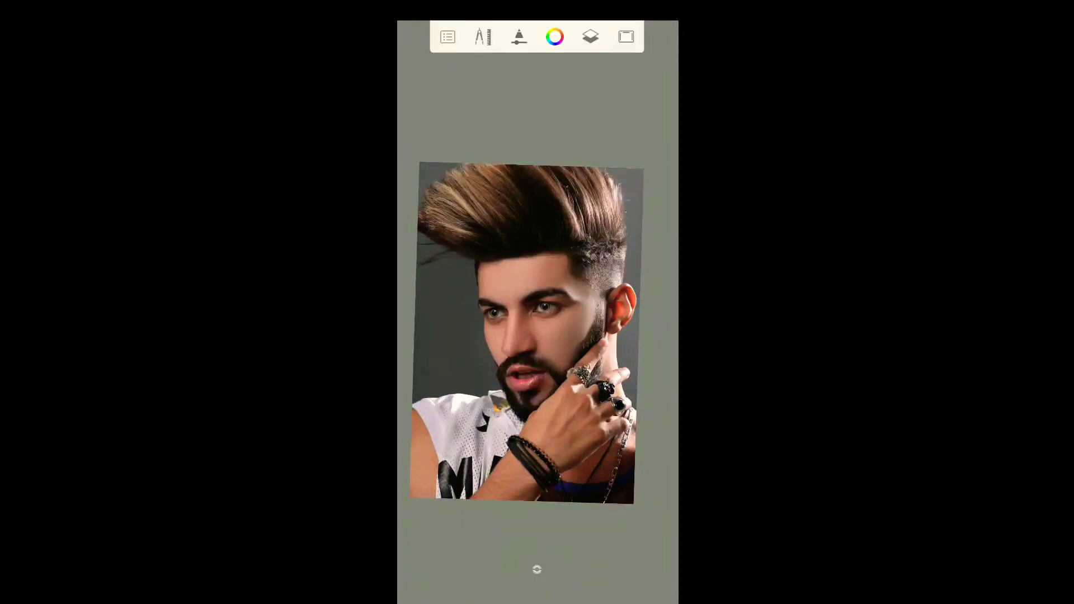
Step: Save the current sketch so 'Untitled' (4005 x 6000, 3 layers) appears in the gallery
{"action": "left_click", "coordinate": [473, 35]}
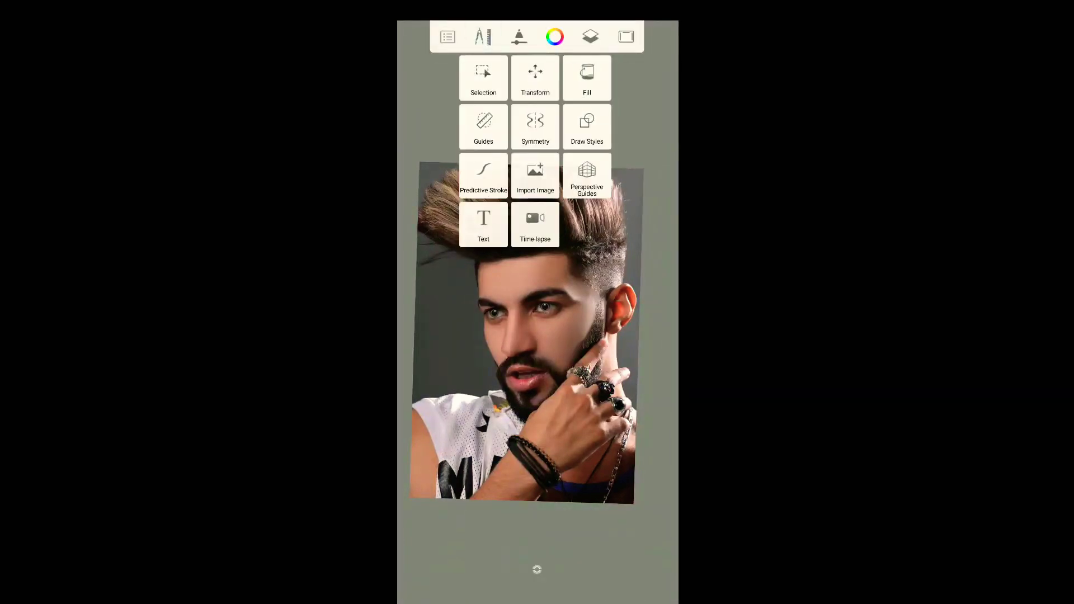
{"action": "left_click", "coordinate": [632, 80]}
{"action": "left_click", "coordinate": [448, 36]}
{"action": "left_click", "coordinate": [496, 288]}
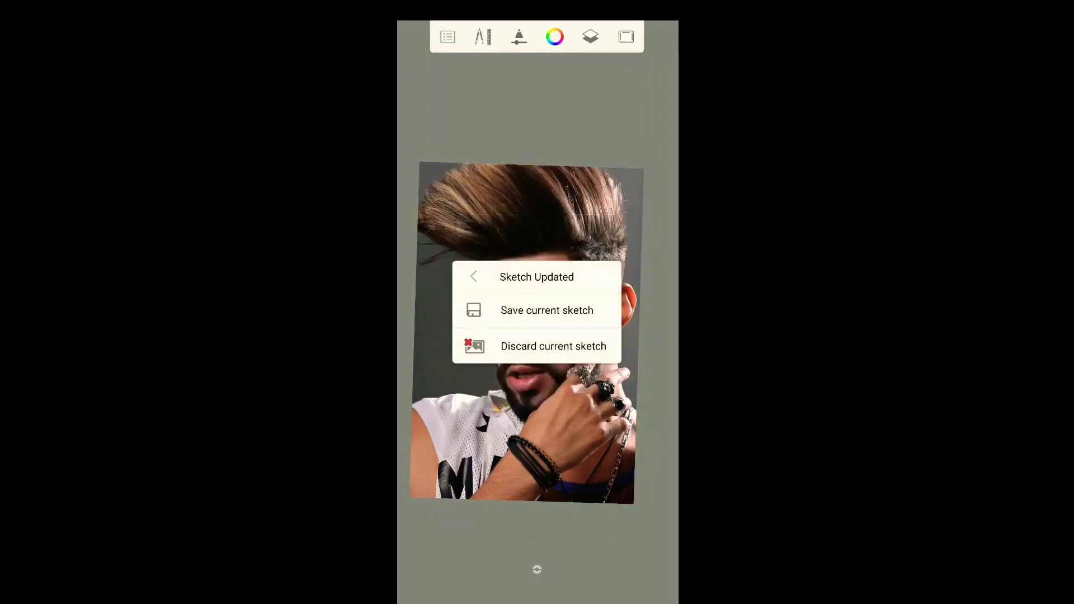
{"action": "left_click", "coordinate": [546, 309]}
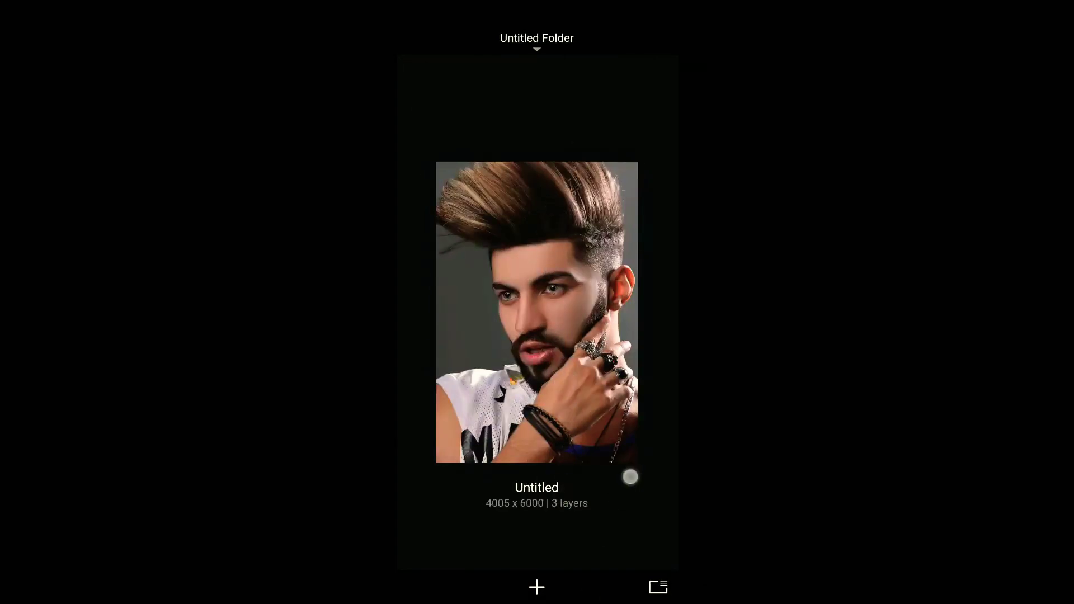
Step: Go to the home screen, open Gallery and browse the albums list
{"action": "left_click", "coordinate": [537, 587]}
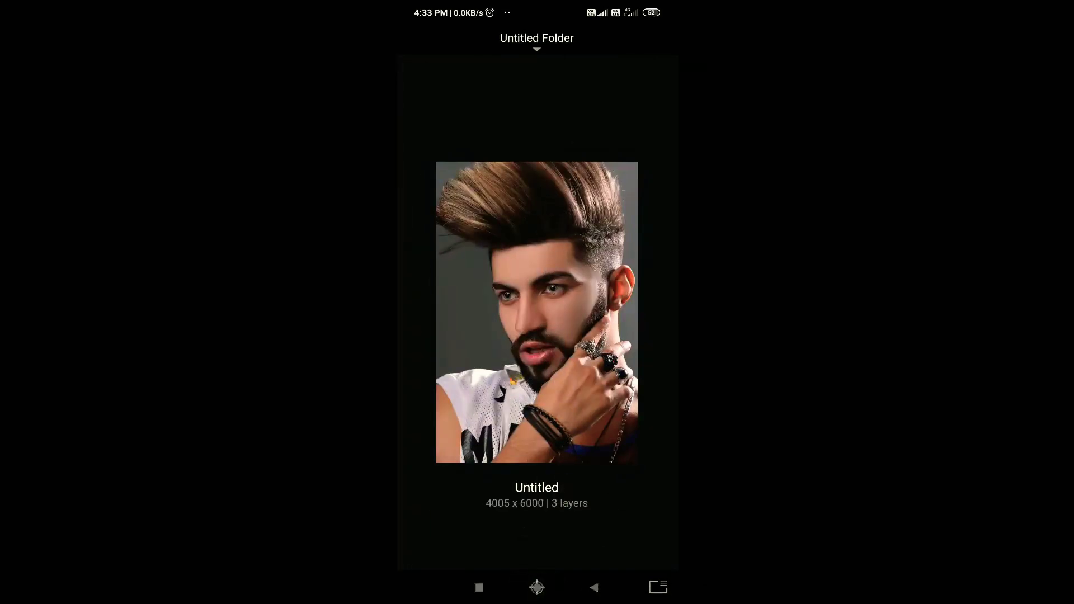
{"action": "left_click", "coordinate": [504, 292]}
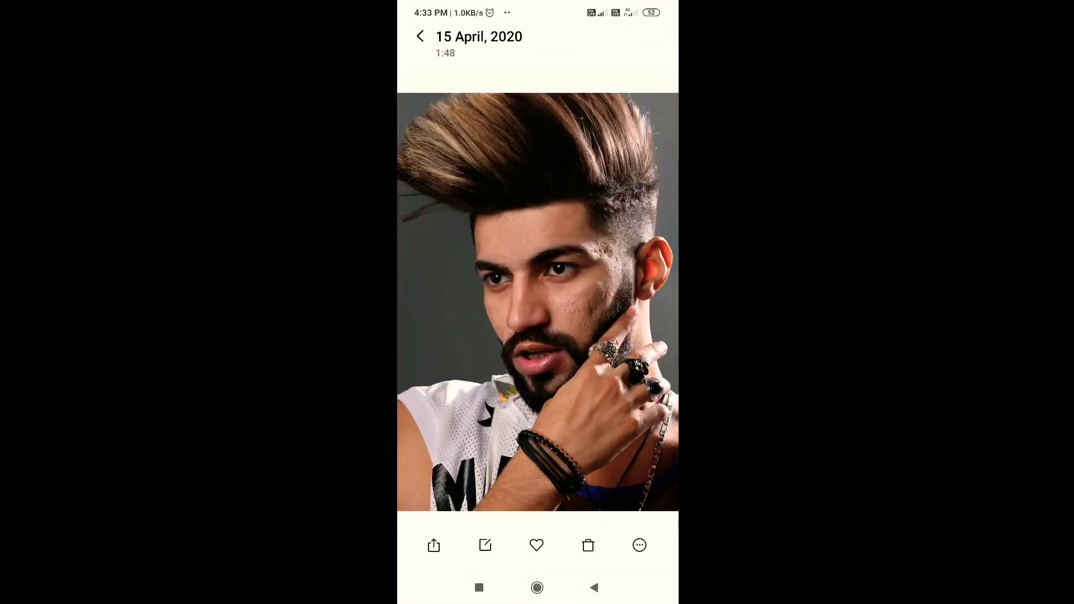
{"action": "left_click", "coordinate": [594, 587]}
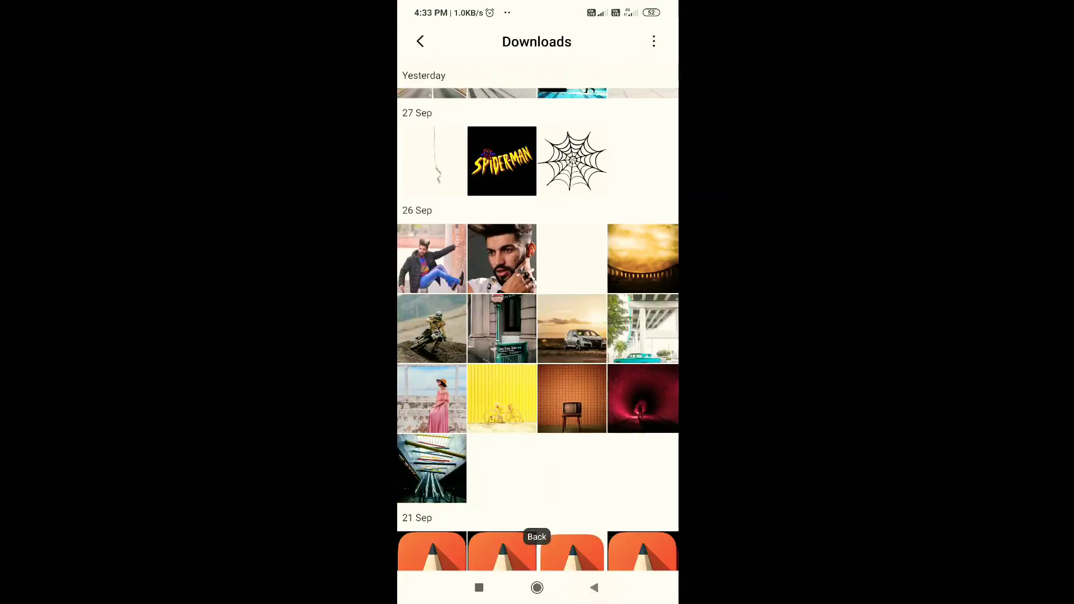
{"action": "left_click", "coordinate": [594, 587]}
{"action": "scroll", "coordinate": [613, 256], "scroll_direction": "down", "scroll_amount": 1}
{"action": "scroll", "coordinate": [614, 269], "scroll_direction": "down", "scroll_amount": 3}
{"action": "scroll", "coordinate": [617, 285], "scroll_direction": "down", "scroll_amount": 3}
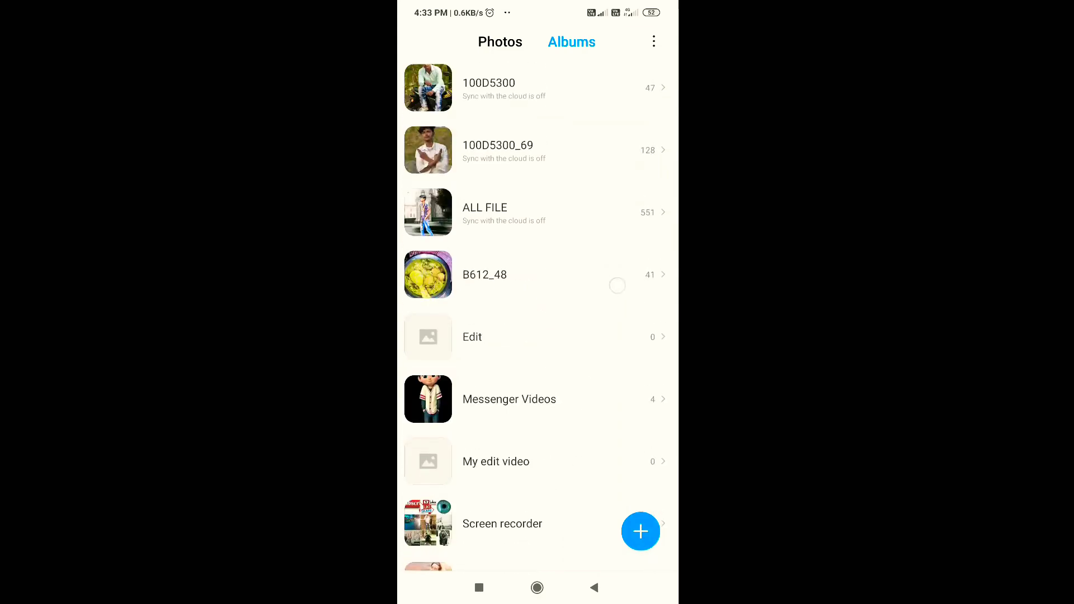
{"action": "scroll", "coordinate": [617, 285], "scroll_direction": "down", "scroll_amount": 3}
{"action": "scroll", "coordinate": [606, 280], "scroll_direction": "down", "scroll_amount": 3}
{"action": "scroll", "coordinate": [591, 312], "scroll_direction": "up", "scroll_amount": 8}
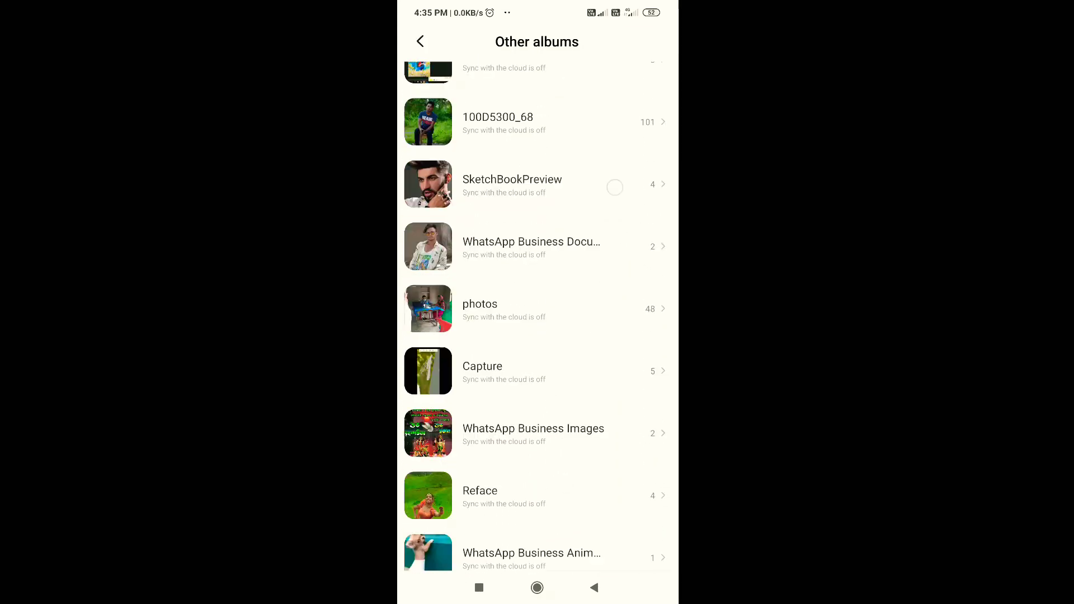
{"action": "scroll", "coordinate": [614, 186], "scroll_direction": "up", "scroll_amount": 2}
Step: Share the portrait from the SketchBookPreview album to Lightroom via Add to Lr
{"action": "left_click", "coordinate": [594, 264]}
{"action": "left_click", "coordinate": [430, 122]}
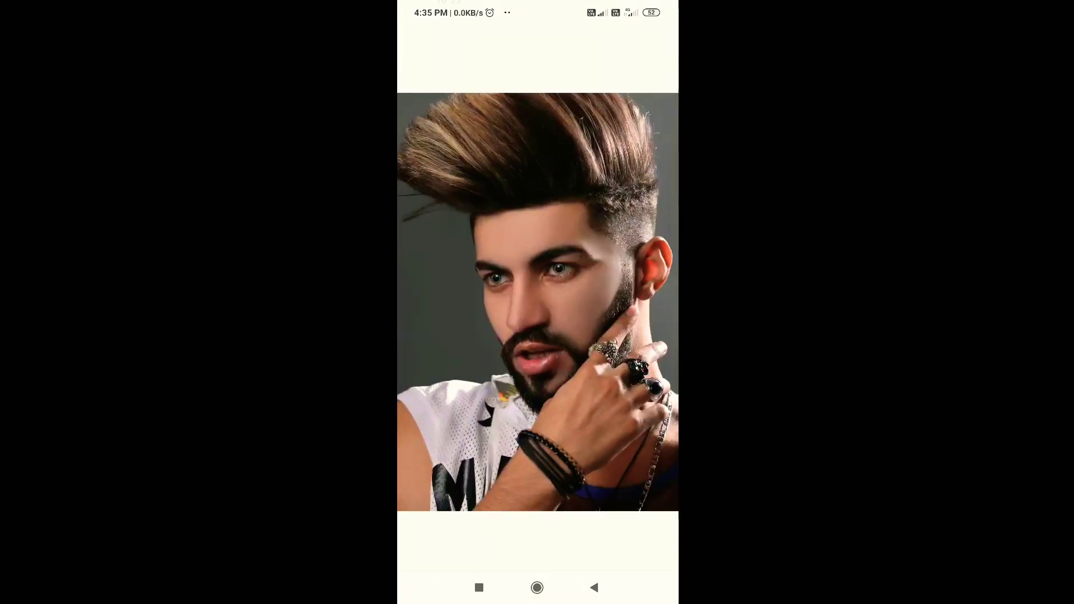
{"action": "left_click", "coordinate": [434, 545]}
{"action": "left_click_drag", "start_coordinate": [615, 540], "coordinate": [425, 540]}
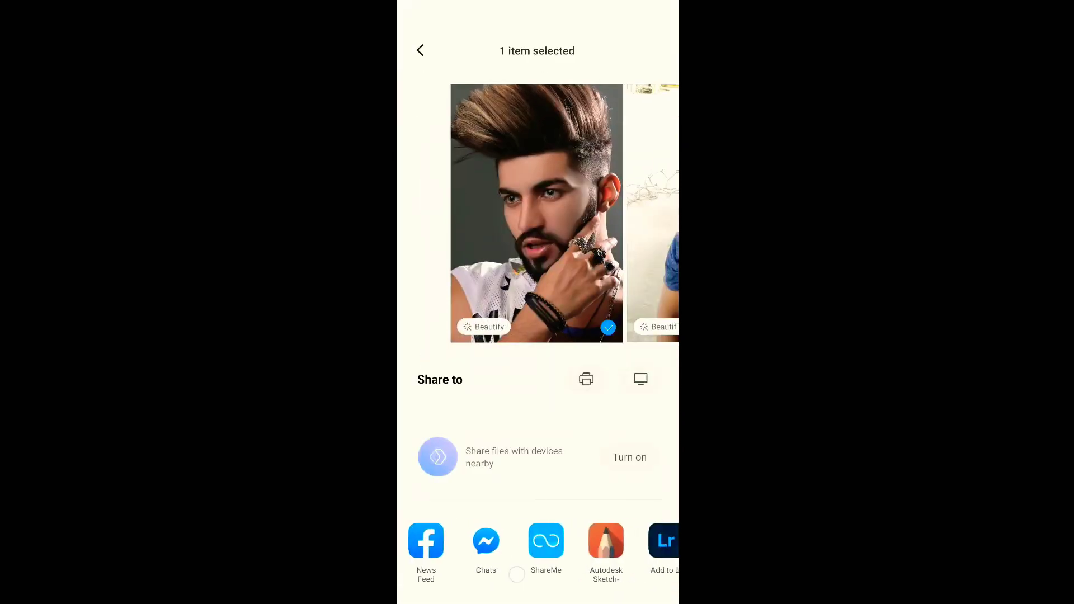
{"action": "left_click", "coordinate": [518, 540]}
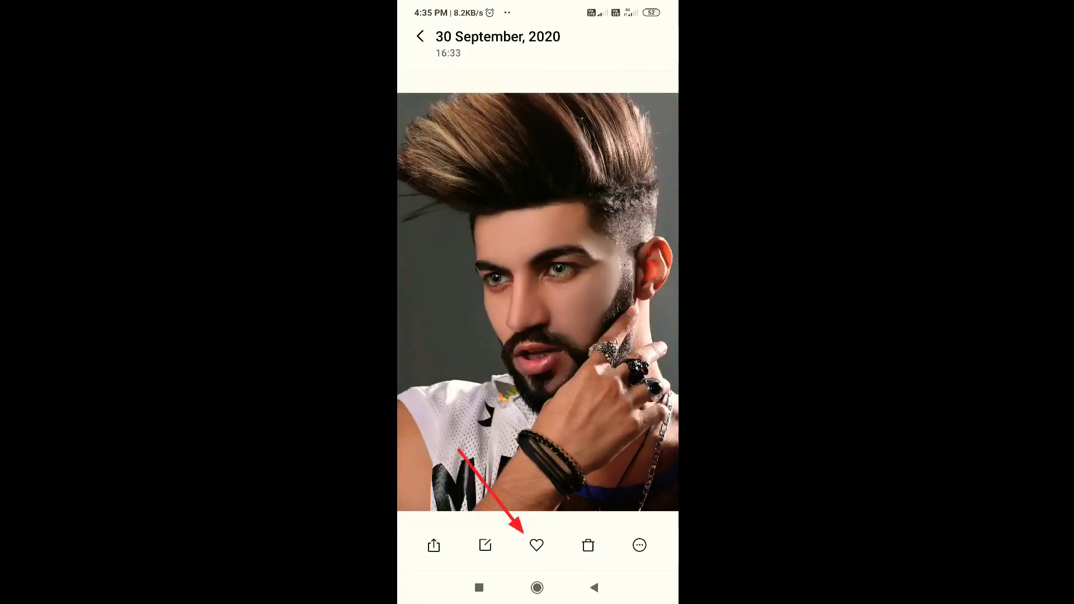
{"action": "left_click", "coordinate": [536, 587]}
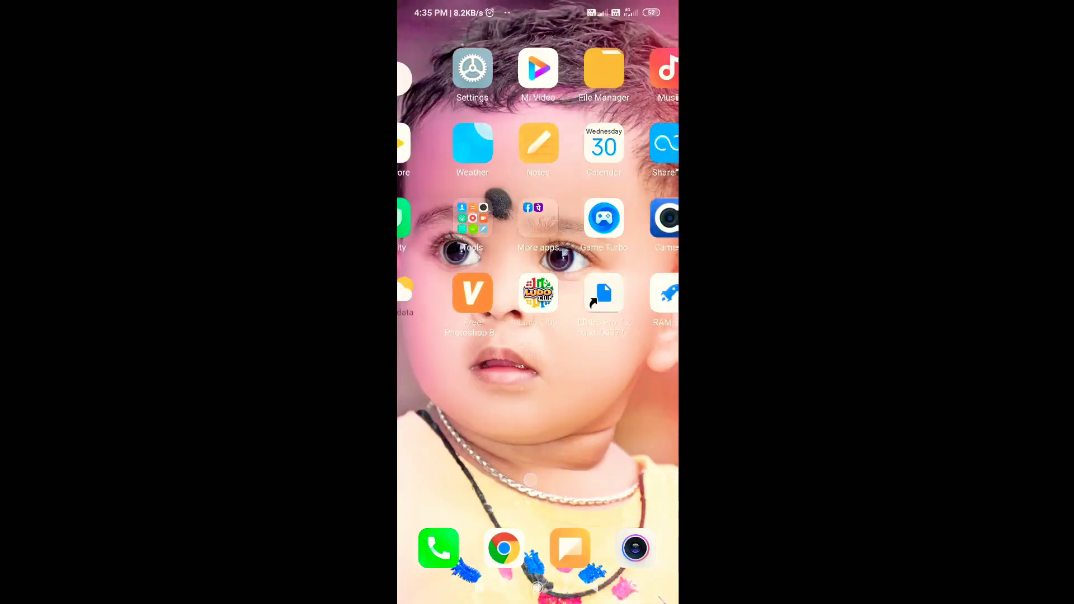
Step: Launch Adobe Lightroom and open the imported portrait from All Photos
{"action": "mouse_move", "coordinate": [531, 479]}
{"action": "left_mouse_down"}
{"action": "mouse_move", "coordinate": [425, 476]}
{"action": "mouse_move", "coordinate": [559, 448]}
{"action": "left_mouse_up"}
{"action": "mouse_move", "coordinate": [625, 417]}
{"action": "left_mouse_down"}
{"action": "mouse_move", "coordinate": [425, 417]}
{"action": "mouse_move", "coordinate": [615, 420]}
{"action": "left_mouse_up"}
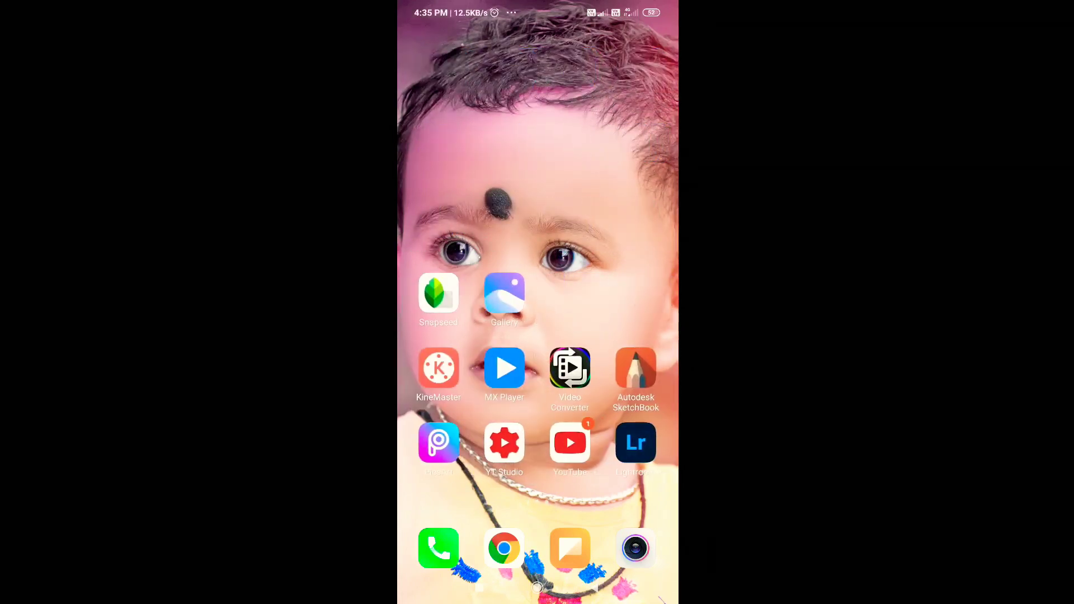
{"action": "left_click", "coordinate": [635, 443]}
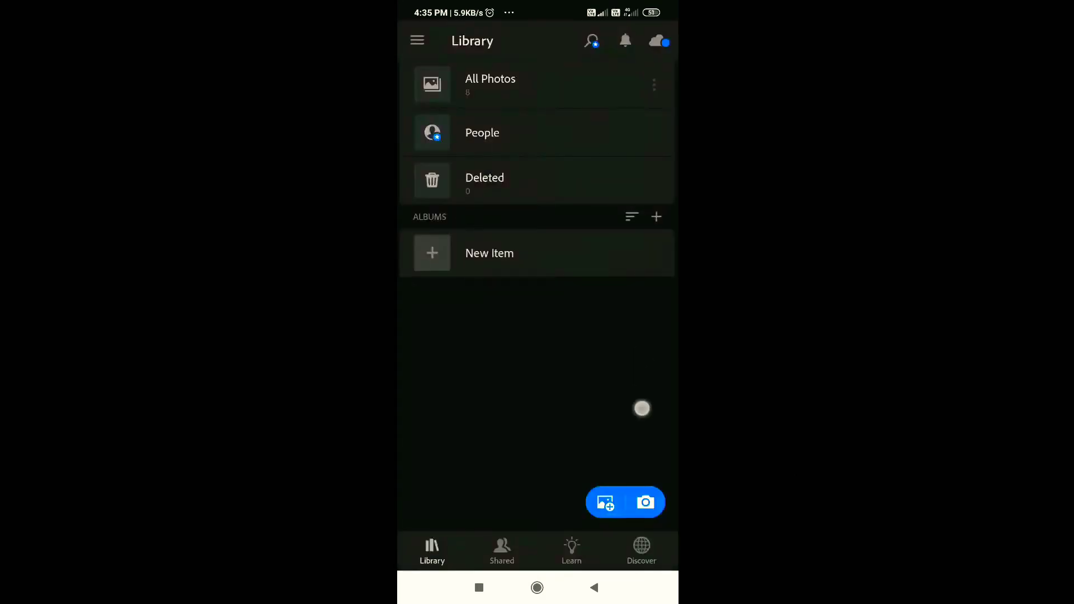
{"action": "left_click", "coordinate": [542, 91]}
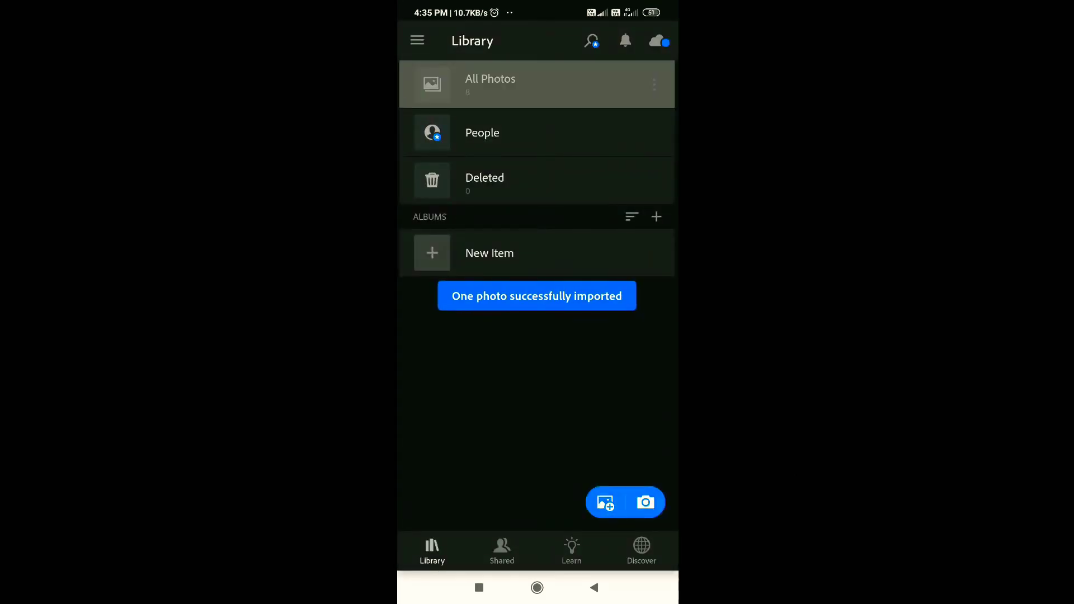
{"action": "left_click", "coordinate": [432, 135]}
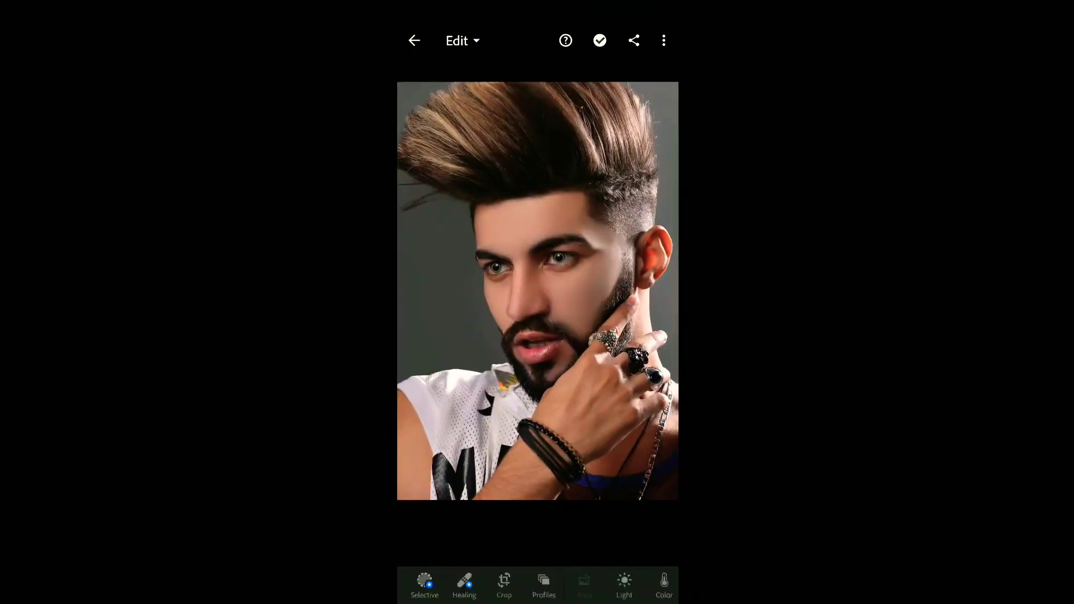
Step: Open the tone curve editor in the Light adjustments
{"action": "left_click_drag", "start_coordinate": [618, 592], "coordinate": [625, 460]}
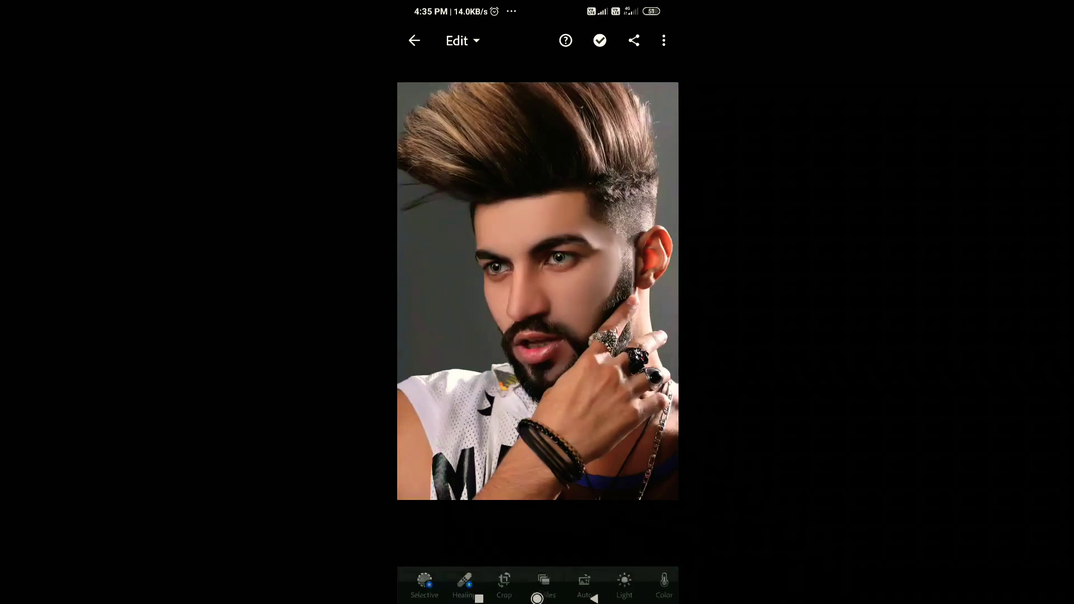
{"action": "left_click", "coordinate": [566, 472]}
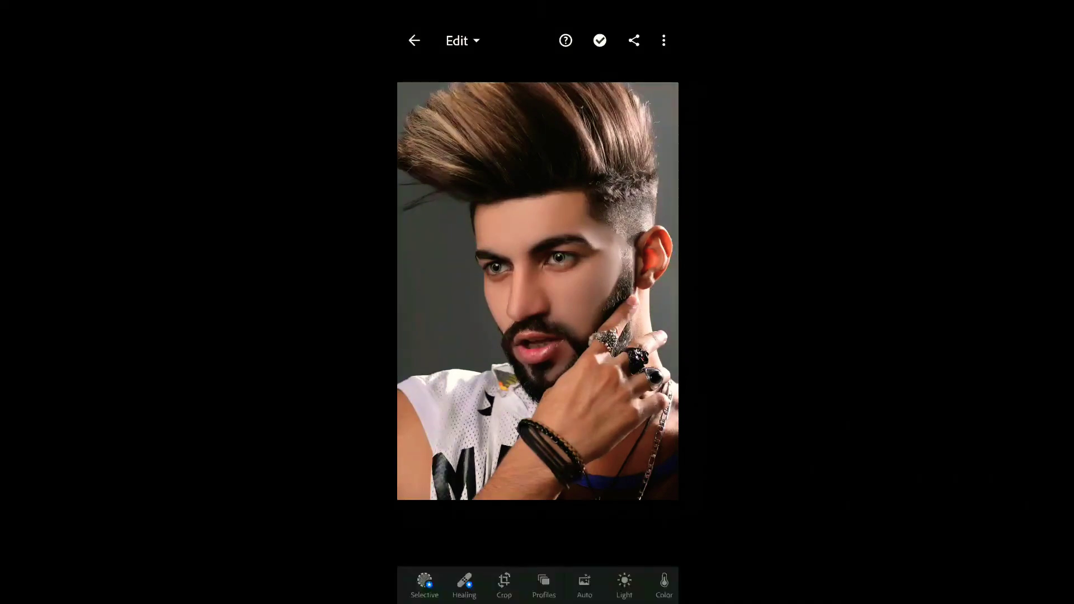
{"action": "left_click", "coordinate": [625, 583]}
{"action": "left_click_drag", "start_coordinate": [614, 447], "coordinate": [637, 387]}
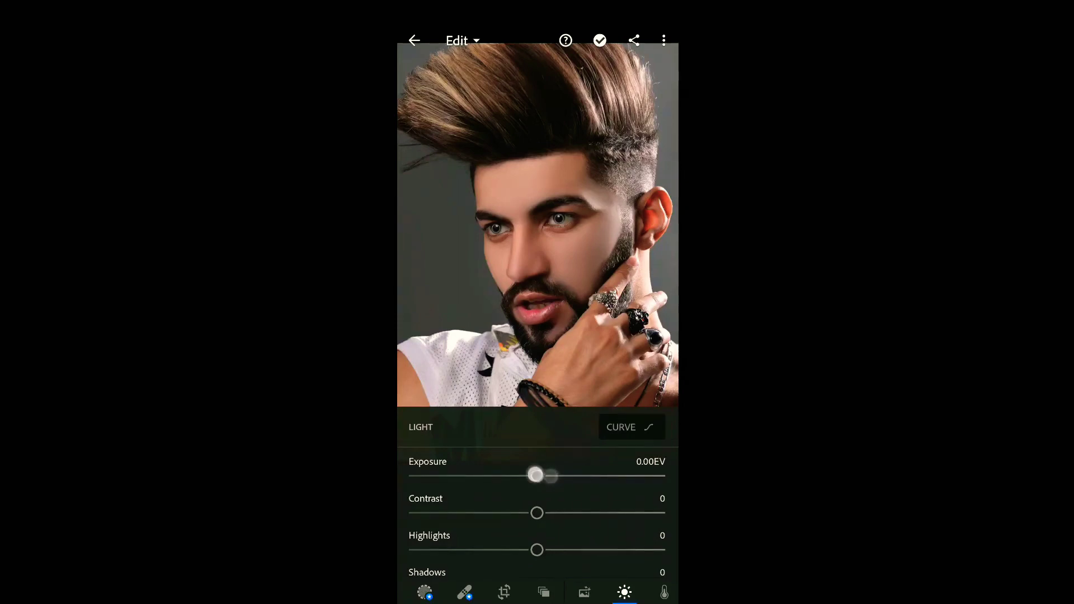
{"action": "left_click", "coordinate": [626, 420]}
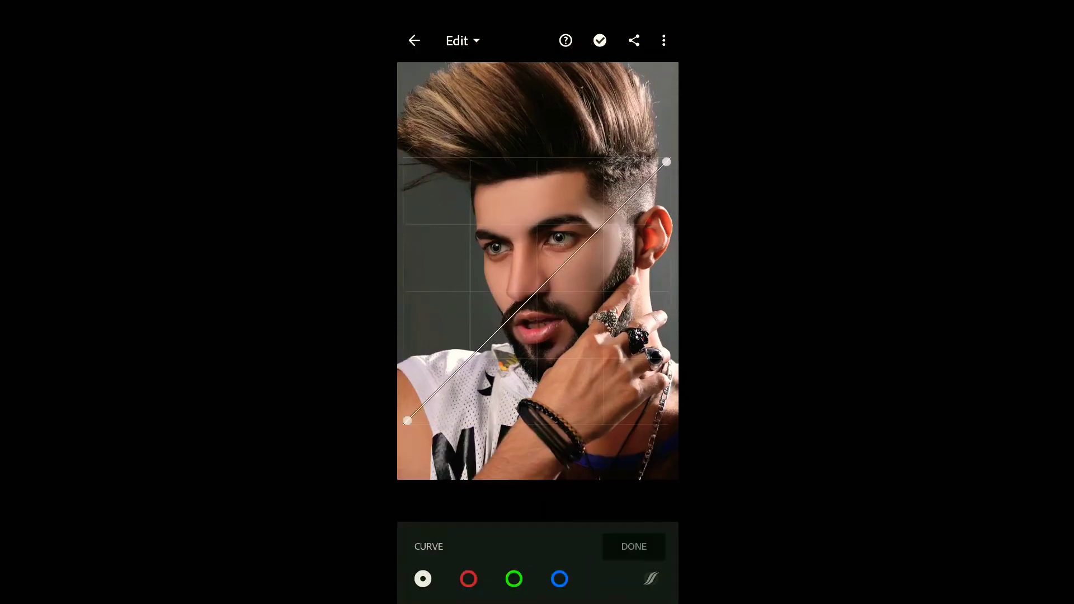
Step: Add four curve points lifting the highlights, midtones and shadows
{"action": "left_click_drag", "start_coordinate": [601, 226], "coordinate": [601, 207]}
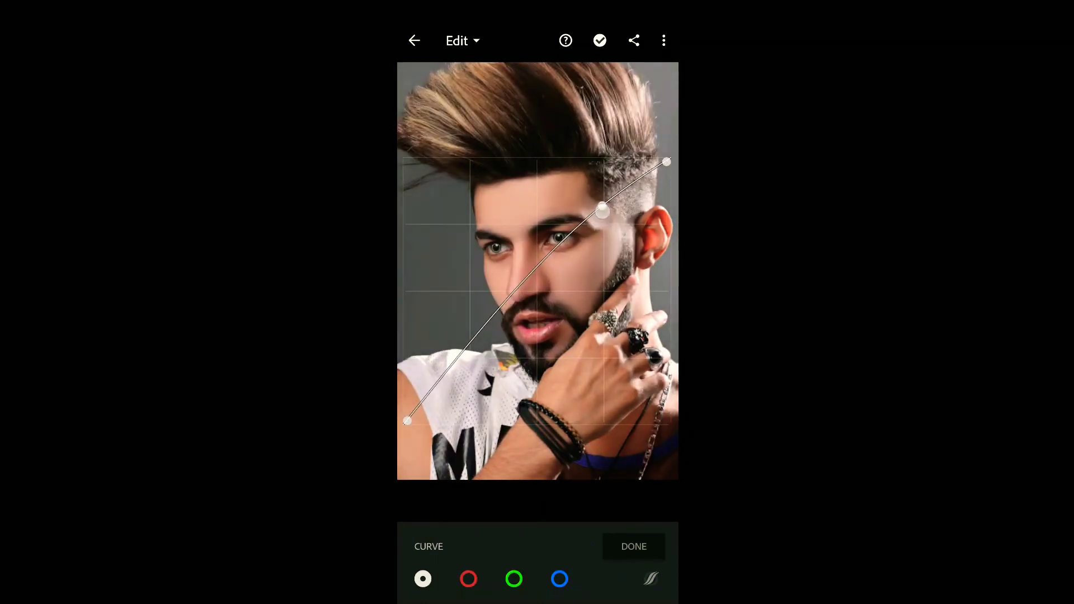
{"action": "left_click_drag", "start_coordinate": [520, 300], "coordinate": [519, 283]}
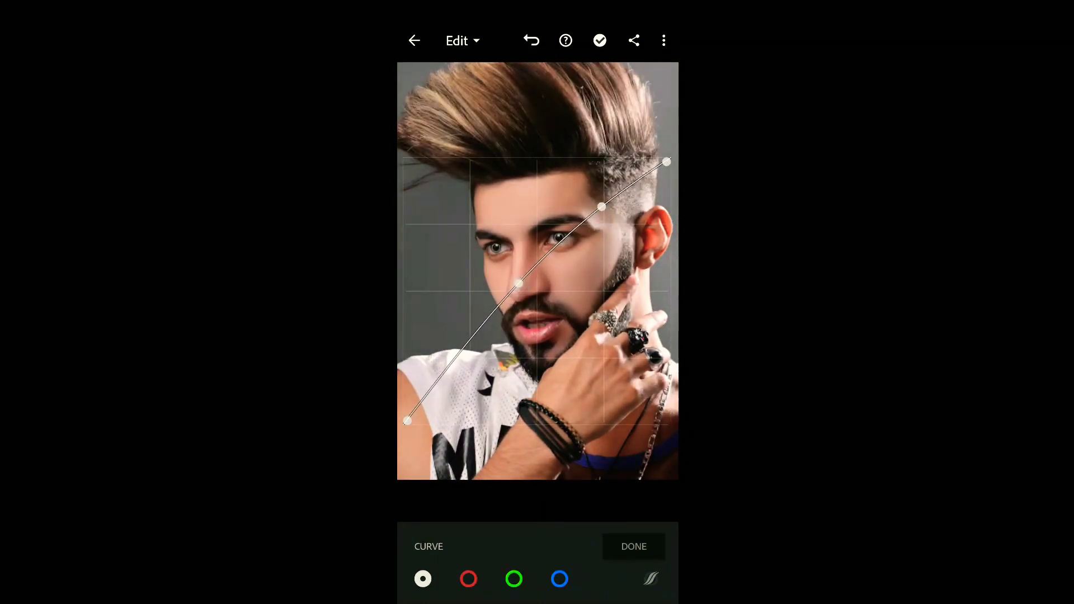
{"action": "left_click_drag", "start_coordinate": [459, 353], "coordinate": [459, 351]}
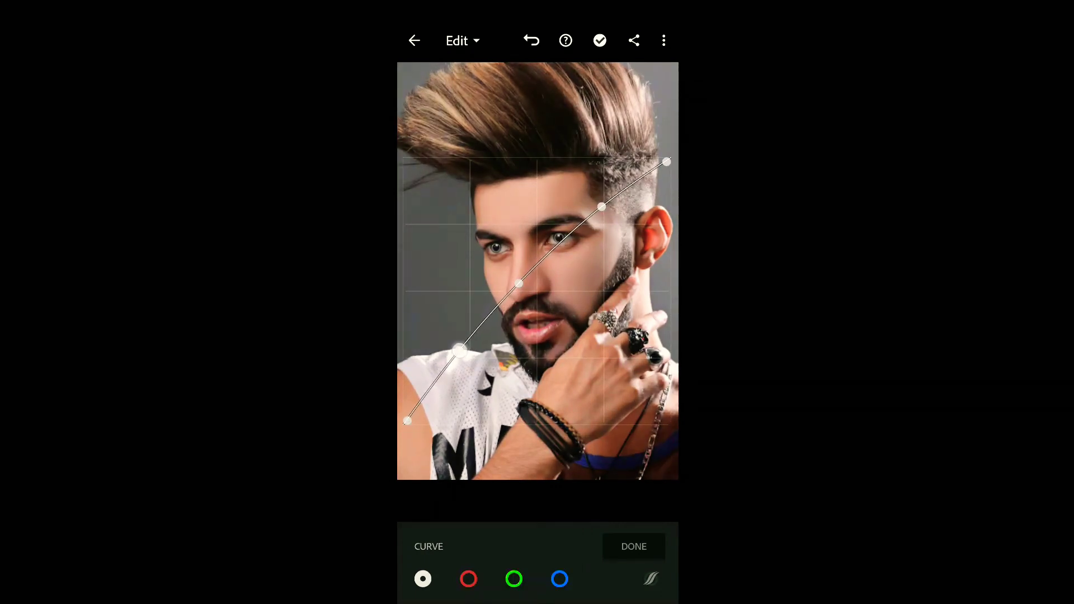
{"action": "left_click_drag", "start_coordinate": [432, 391], "coordinate": [431, 390]}
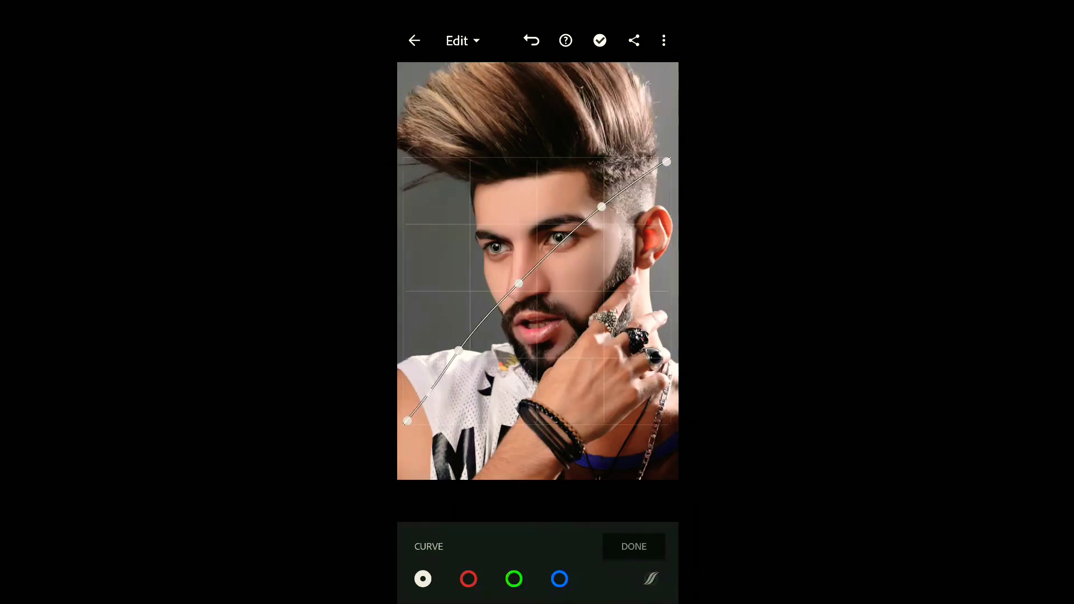
{"action": "left_click", "coordinate": [633, 546]}
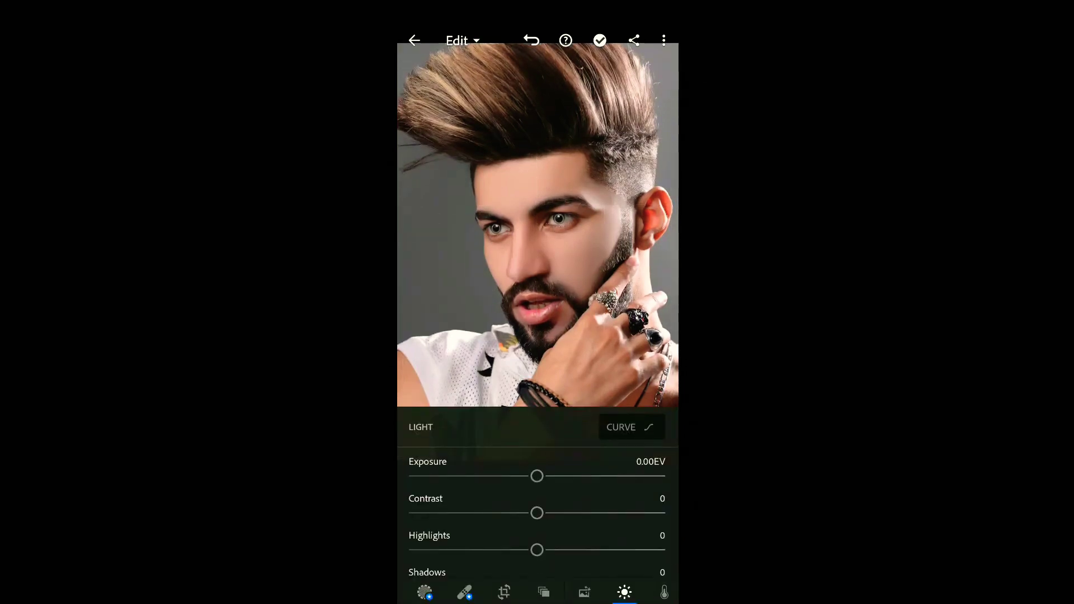
Step: Reopen the bearded portrait from the library and show its Profiles browser
{"action": "left_click_drag", "start_coordinate": [604, 593], "coordinate": [528, 593]}
{"action": "left_click", "coordinate": [589, 592]}
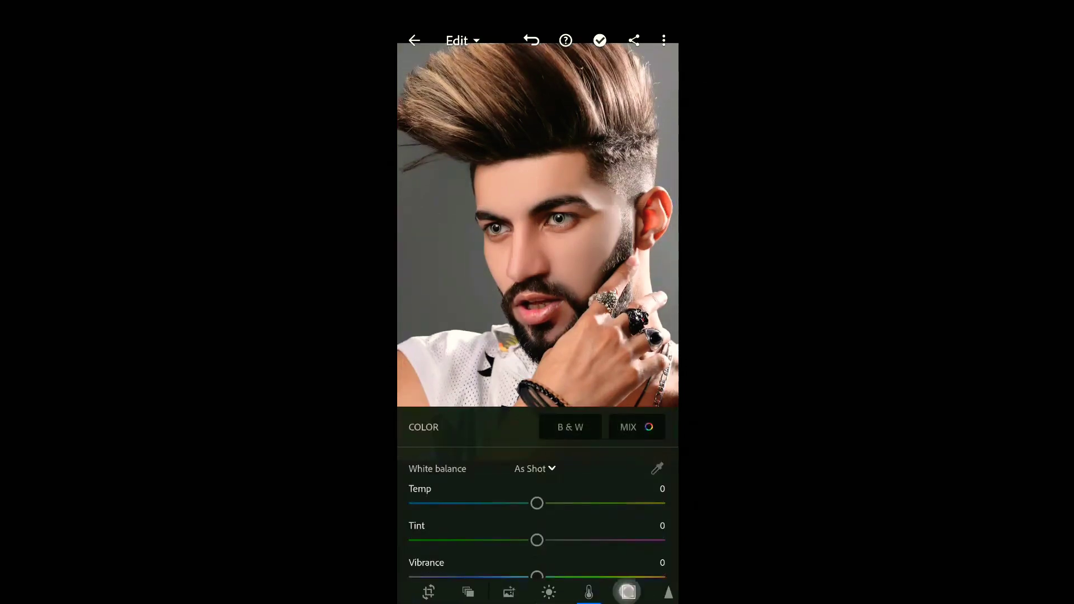
{"action": "left_click", "coordinate": [627, 592]}
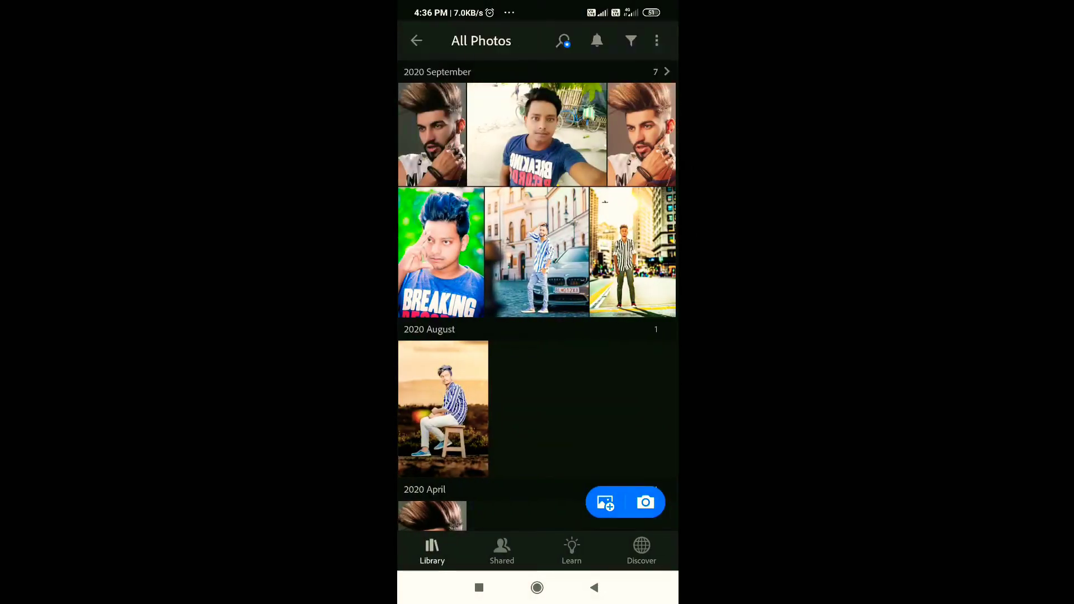
{"action": "left_click", "coordinate": [432, 139]}
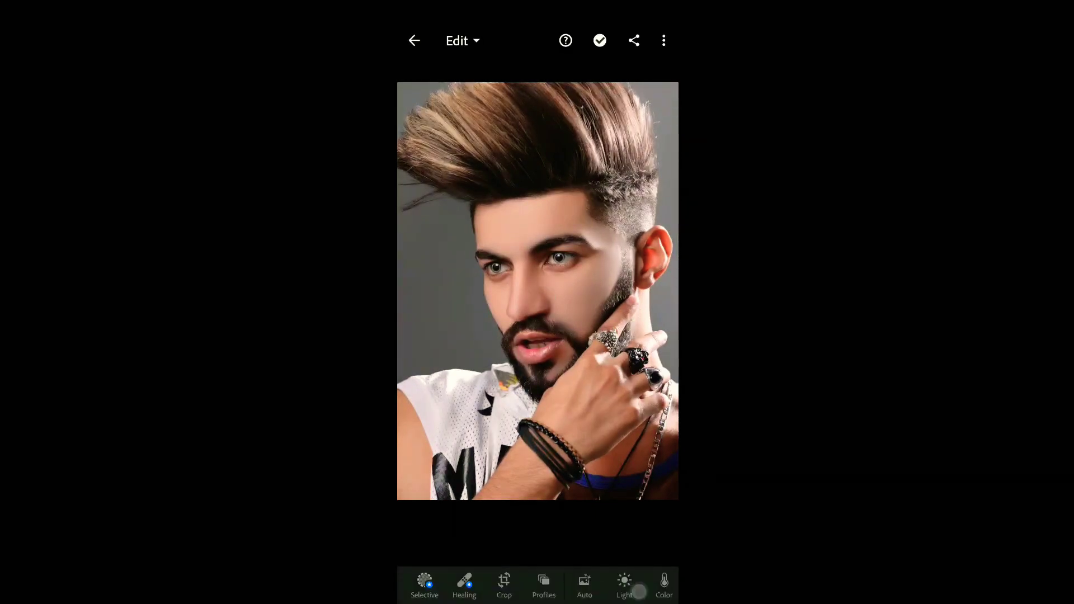
{"action": "left_click", "coordinate": [544, 585]}
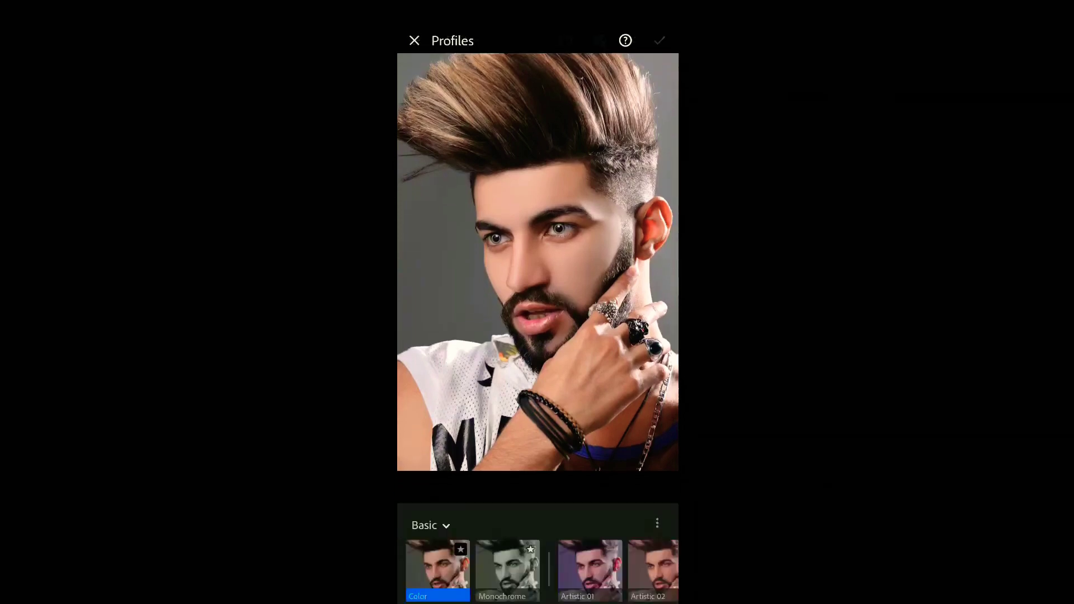
Step: Preview the Artistic 02 and Artistic 05 profiles on the portrait
{"action": "left_click_drag", "start_coordinate": [626, 578], "coordinate": [537, 592]}
{"action": "left_click", "coordinate": [578, 568]}
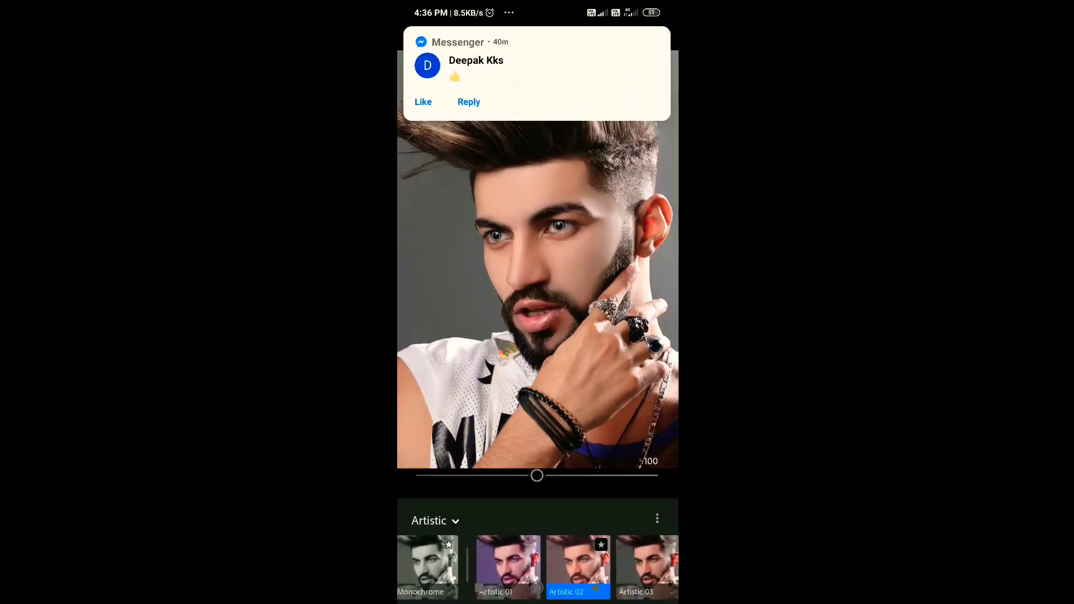
{"action": "left_click_drag", "start_coordinate": [643, 567], "coordinate": [476, 568]}
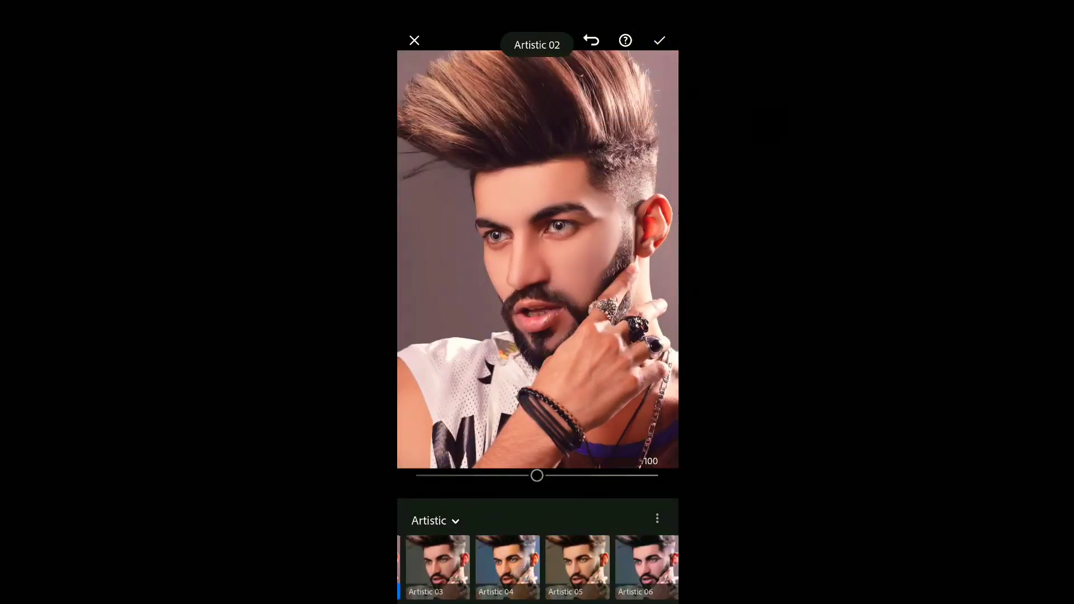
{"action": "left_click", "coordinate": [588, 565]}
{"action": "left_click_drag", "start_coordinate": [643, 567], "coordinate": [536, 587]}
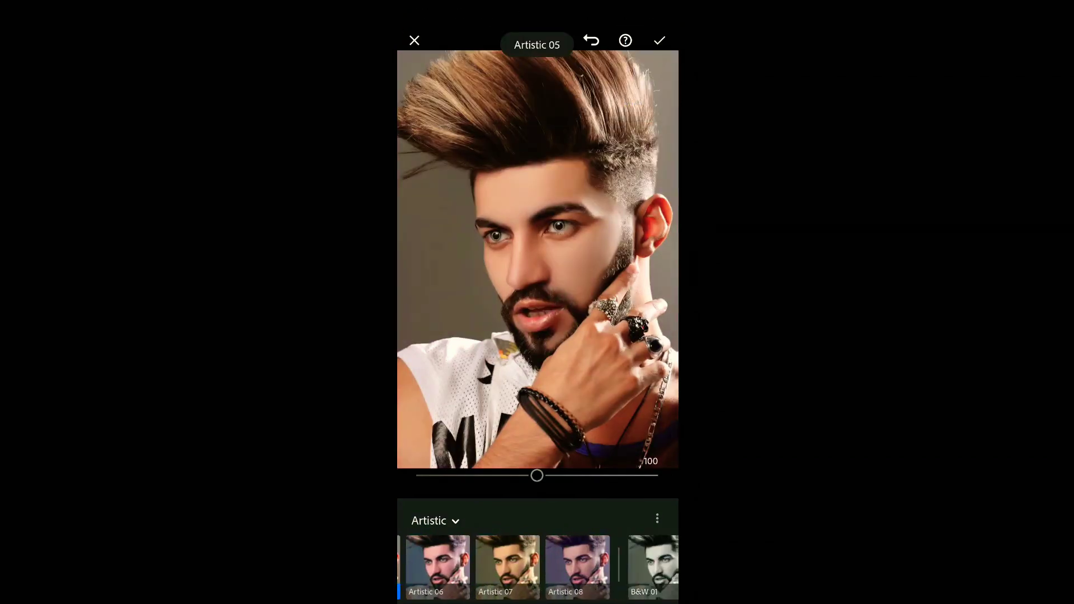
{"action": "left_click_drag", "start_coordinate": [620, 11], "coordinate": [615, 336]}
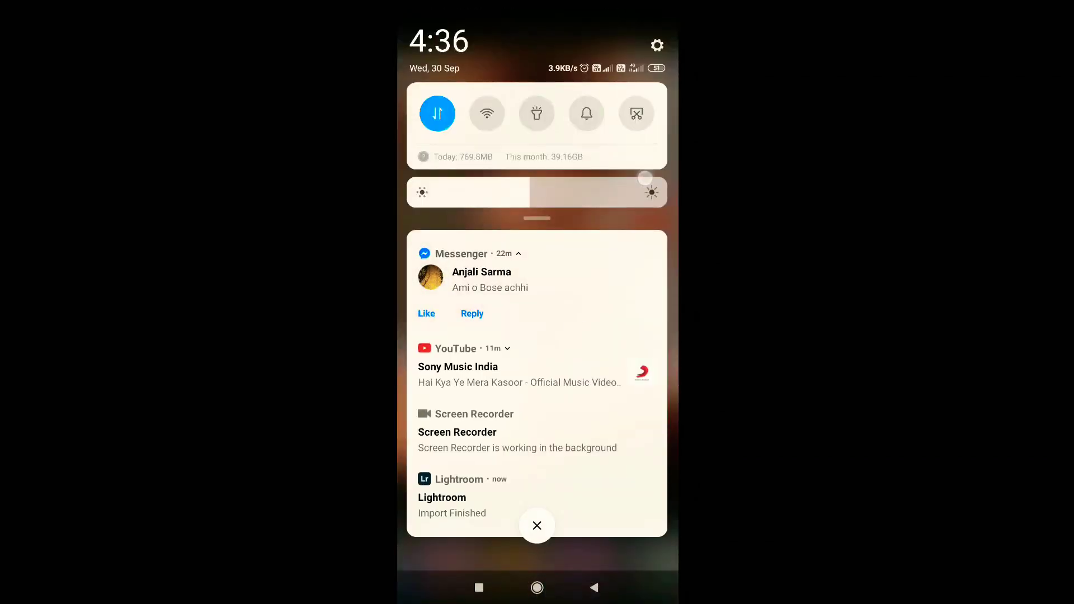
{"action": "left_click_drag", "start_coordinate": [537, 448], "coordinate": [537, 112]}
Step: Try Artistic 08, then apply and confirm the Modern 02 profile
{"action": "left_click_drag", "start_coordinate": [587, 568], "coordinate": [540, 567]}
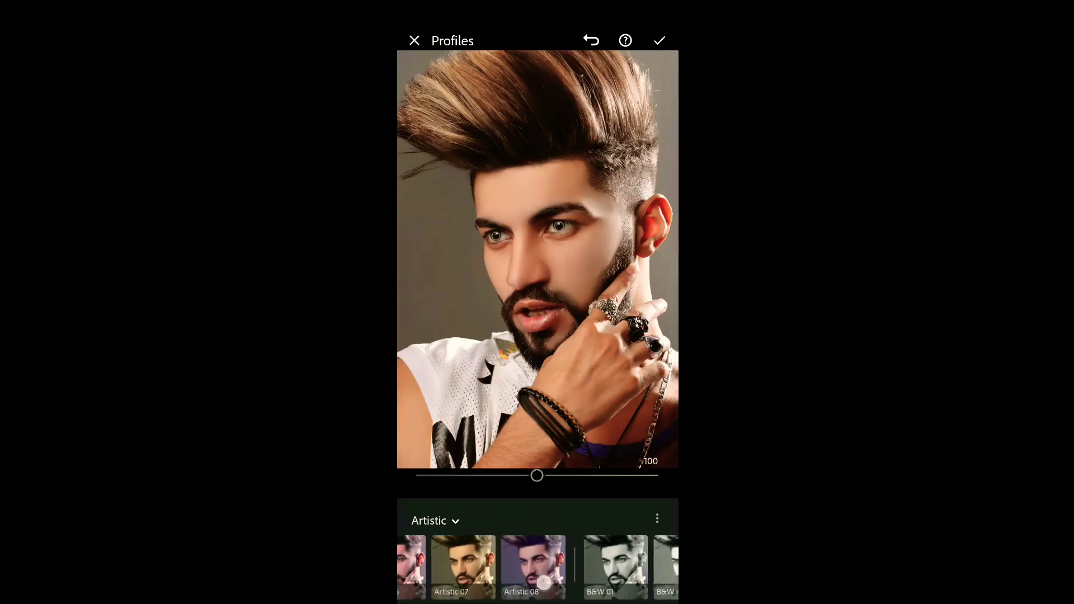
{"action": "left_click", "coordinate": [530, 568]}
{"action": "left_click_drag", "start_coordinate": [615, 567], "coordinate": [425, 568]}
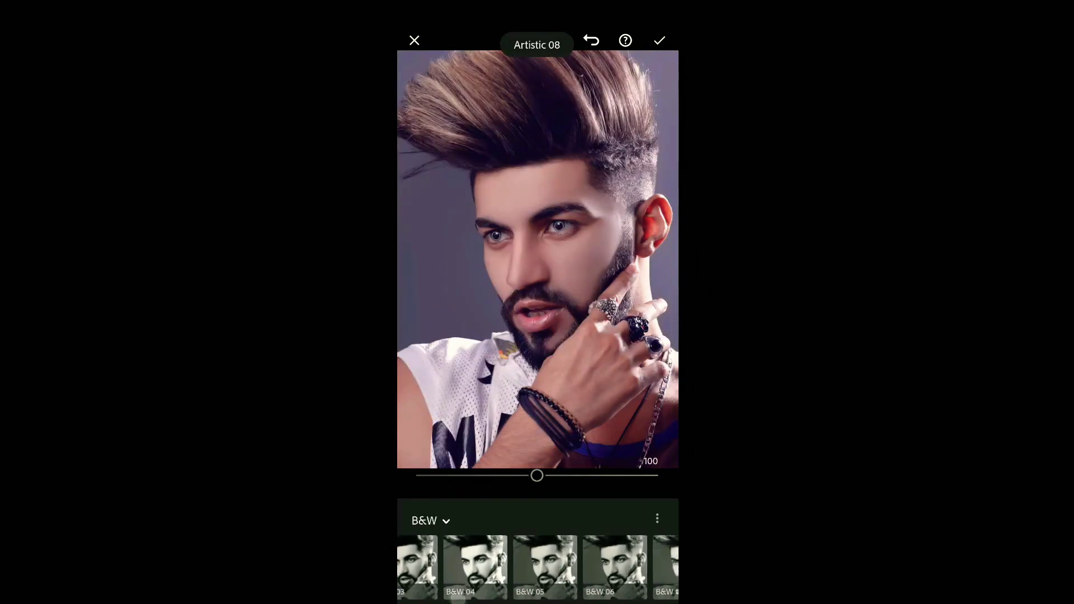
{"action": "mouse_move", "coordinate": [615, 567]}
{"action": "left_mouse_down"}
{"action": "mouse_move", "coordinate": [425, 567]}
{"action": "mouse_move", "coordinate": [655, 559]}
{"action": "left_mouse_up"}
{"action": "left_click", "coordinate": [463, 568]}
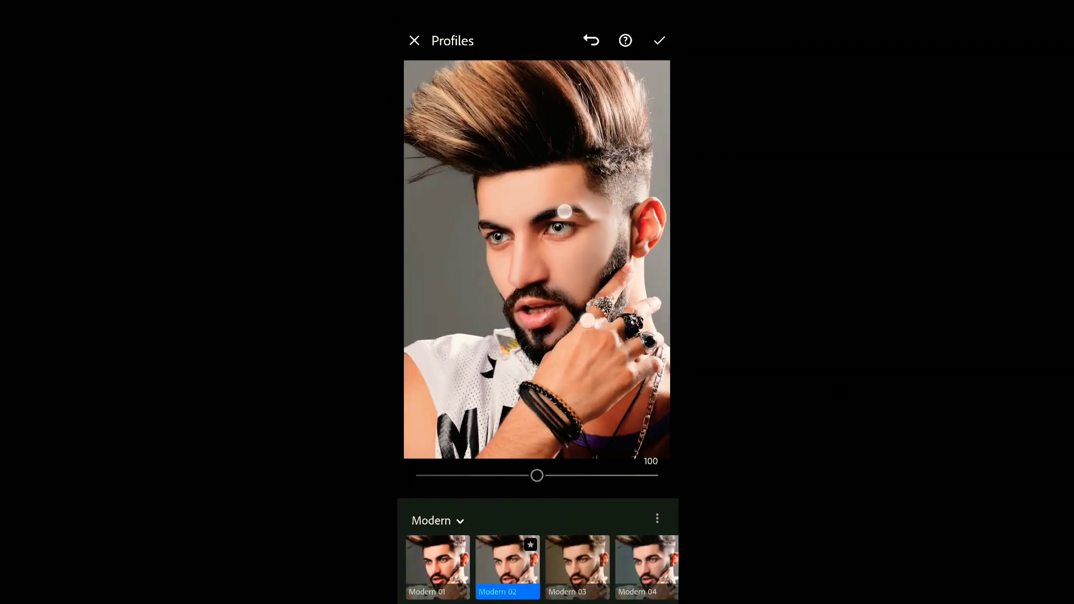
{"action": "scroll", "coordinate": [571, 279], "scroll_direction": "up", "scroll_amount": 3}
{"action": "scroll", "coordinate": [571, 281], "scroll_direction": "down", "scroll_amount": 3}
{"action": "left_click", "coordinate": [657, 35]}
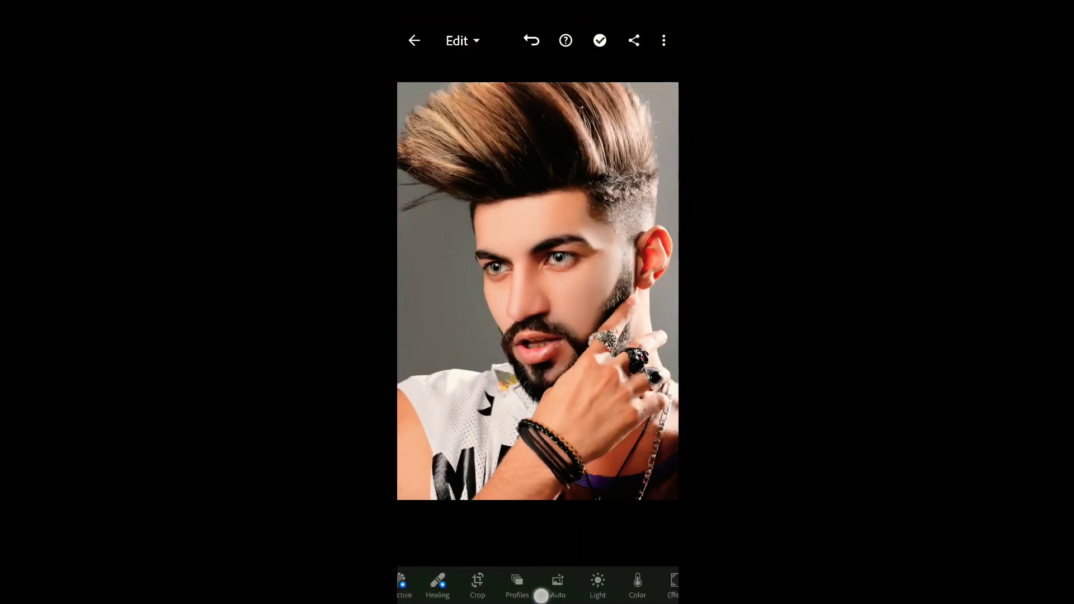
Step: Look through the Effects, Detail and Optics adjustments
{"action": "left_click_drag", "start_coordinate": [615, 585], "coordinate": [520, 584]}
{"action": "left_click", "coordinate": [519, 587]}
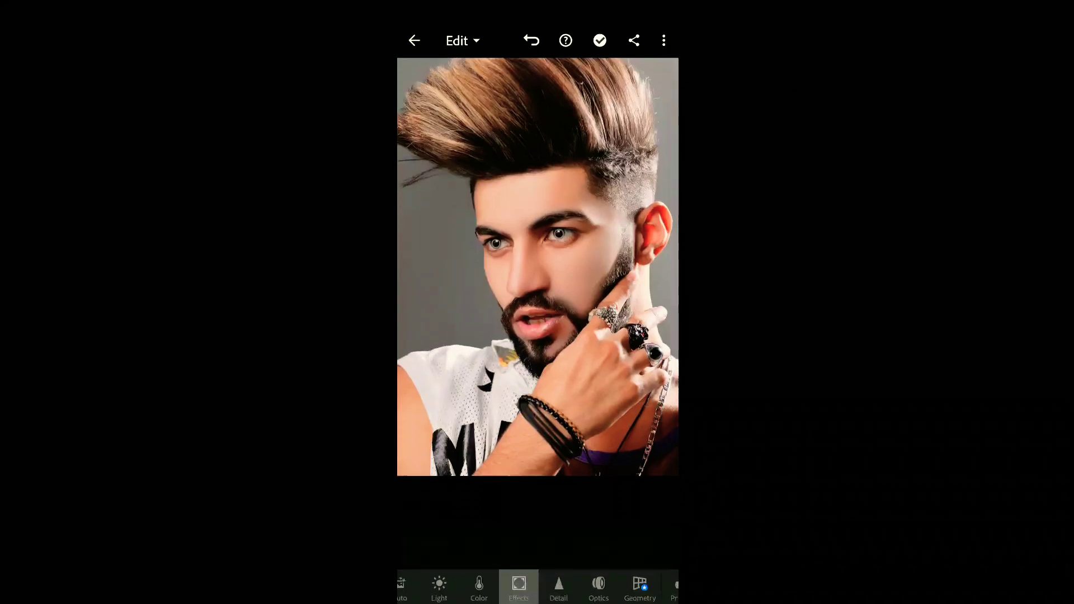
{"action": "left_click", "coordinate": [559, 592]}
{"action": "left_click", "coordinate": [598, 593]}
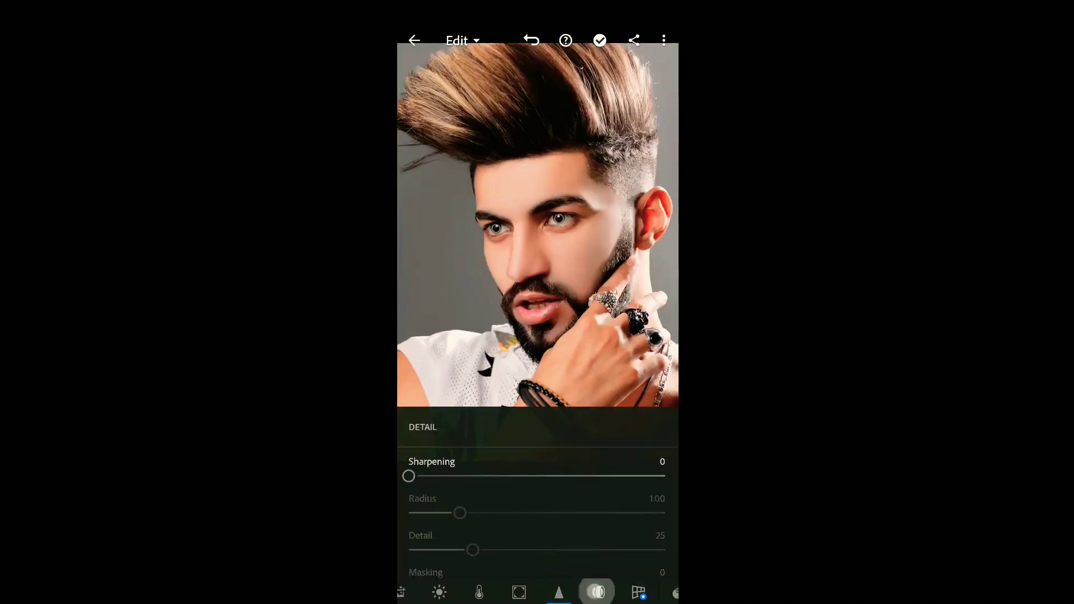
{"action": "left_click", "coordinate": [531, 40]}
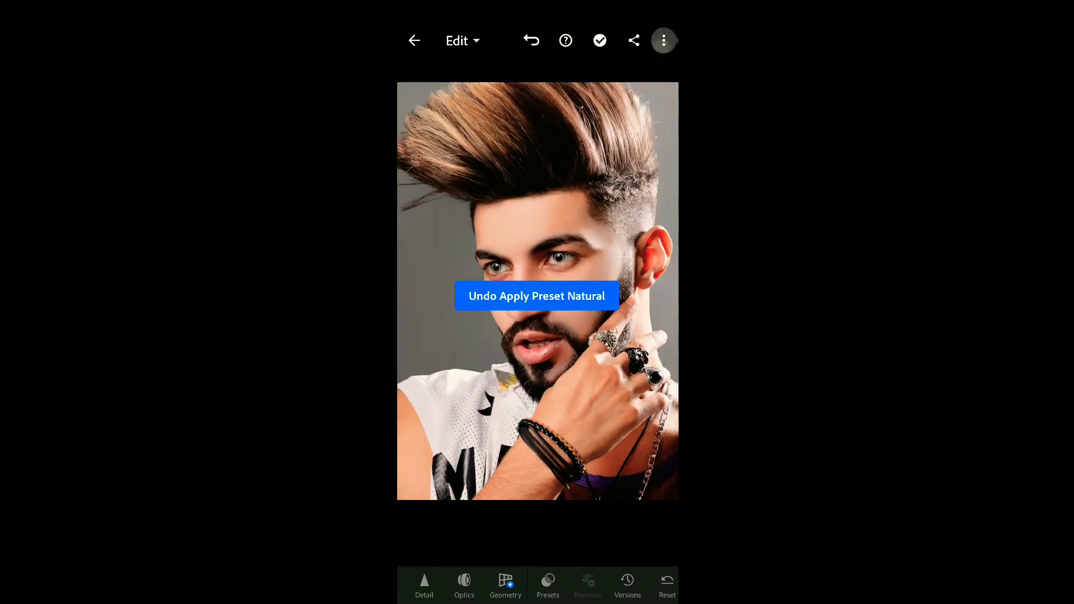
Step: Export the edited portrait to the device and acknowledge the export
{"action": "left_click", "coordinate": [602, 423]}
{"action": "left_click", "coordinate": [547, 585]}
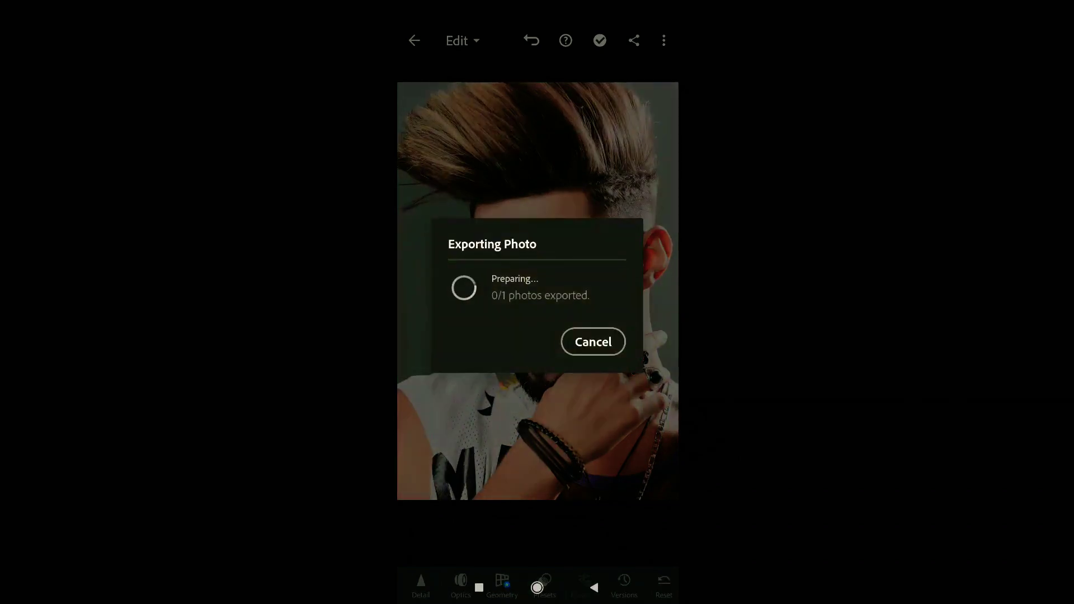
{"action": "left_click_drag", "start_coordinate": [641, 414], "coordinate": [647, 479]}
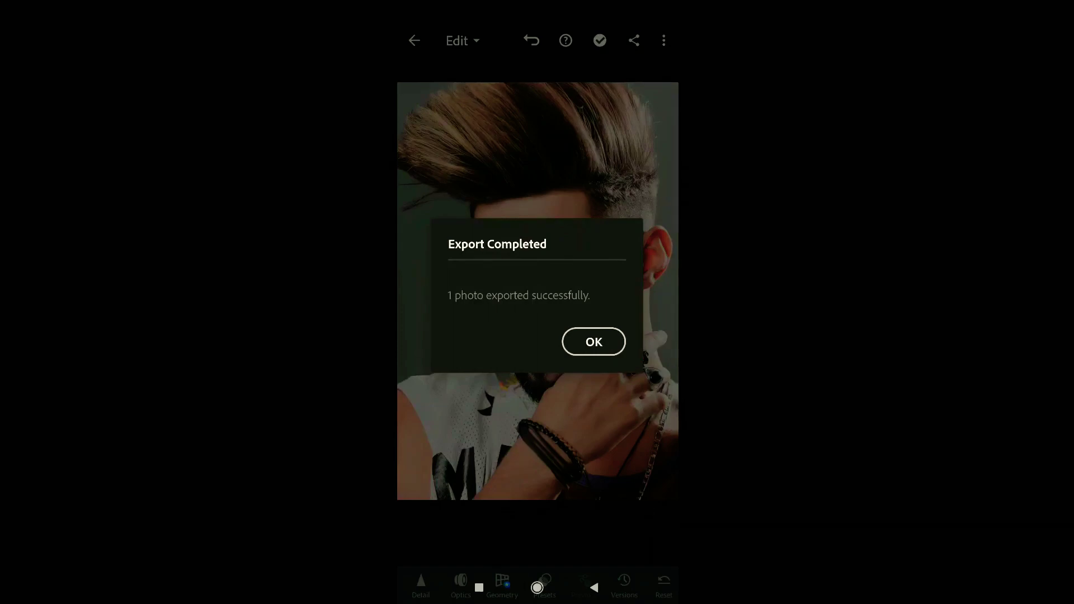
{"action": "left_click", "coordinate": [601, 343]}
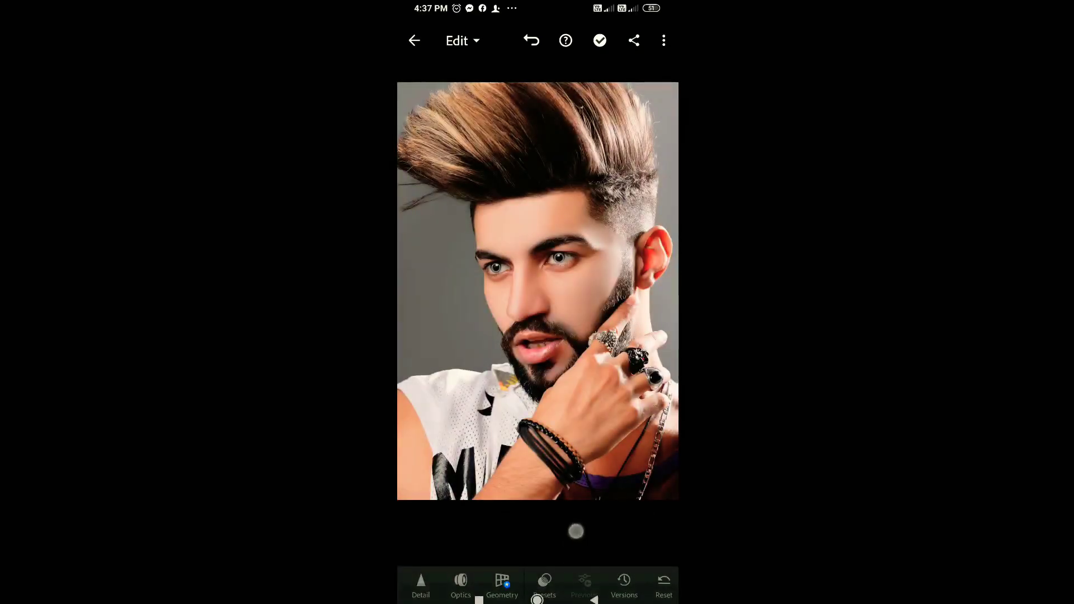
{"action": "left_click", "coordinate": [537, 597]}
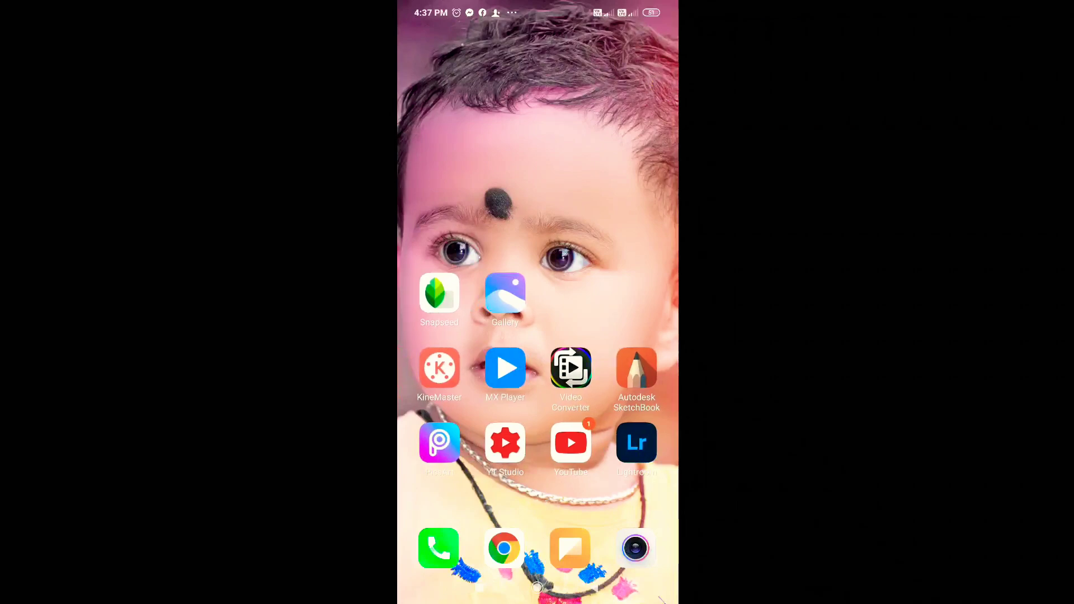
Step: Open the AdobeLightroom album from Gallery's albums list
{"action": "left_click", "coordinate": [505, 292]}
{"action": "left_click", "coordinate": [594, 587]}
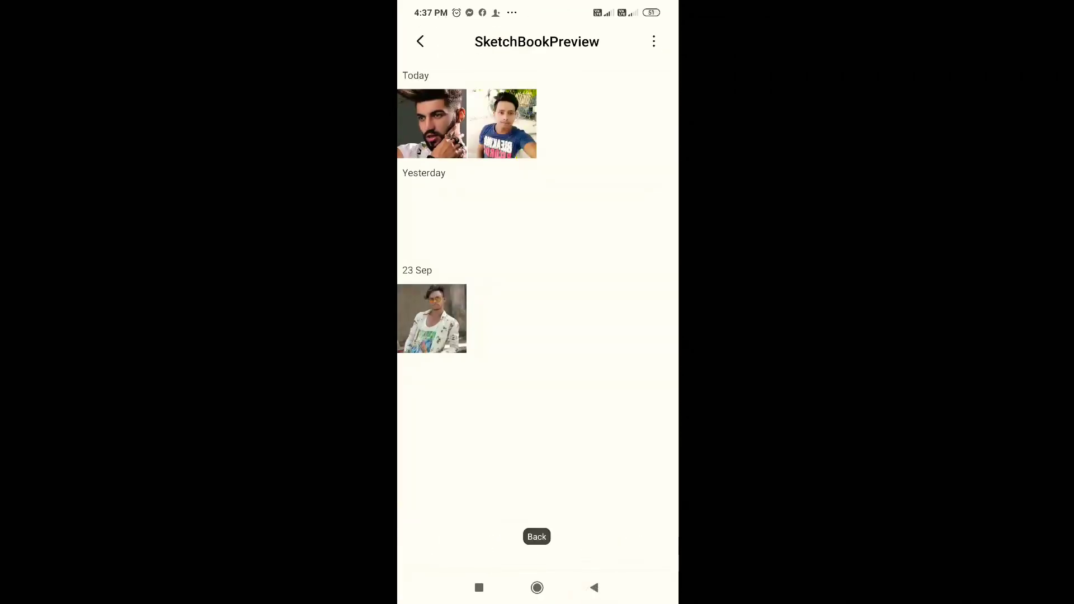
{"action": "left_click_drag", "start_coordinate": [561, 408], "coordinate": [597, 294]}
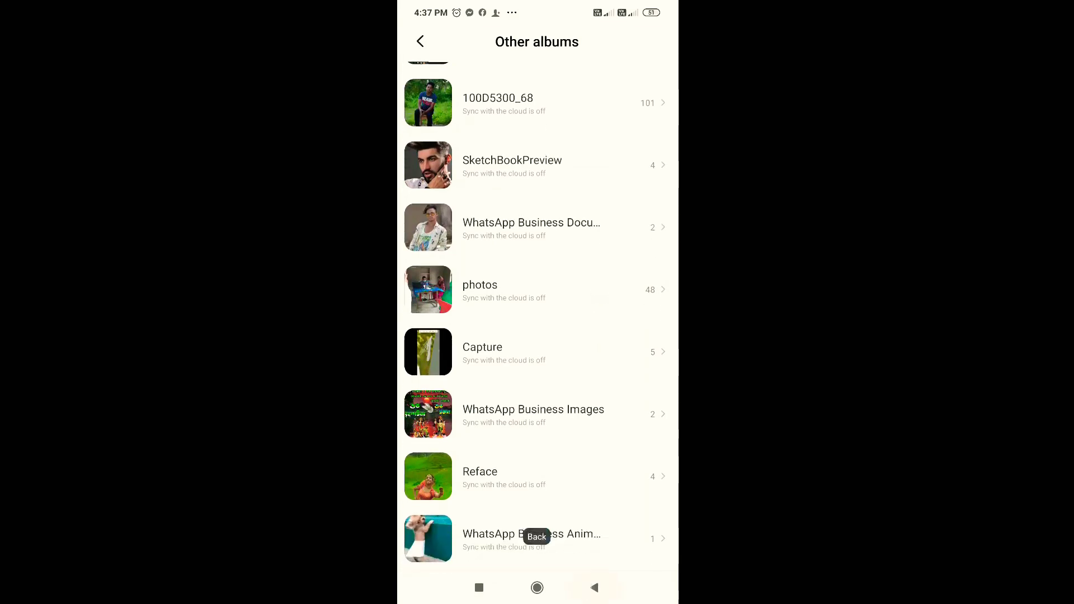
{"action": "scroll", "coordinate": [560, 496], "scroll_direction": "up", "scroll_amount": 15}
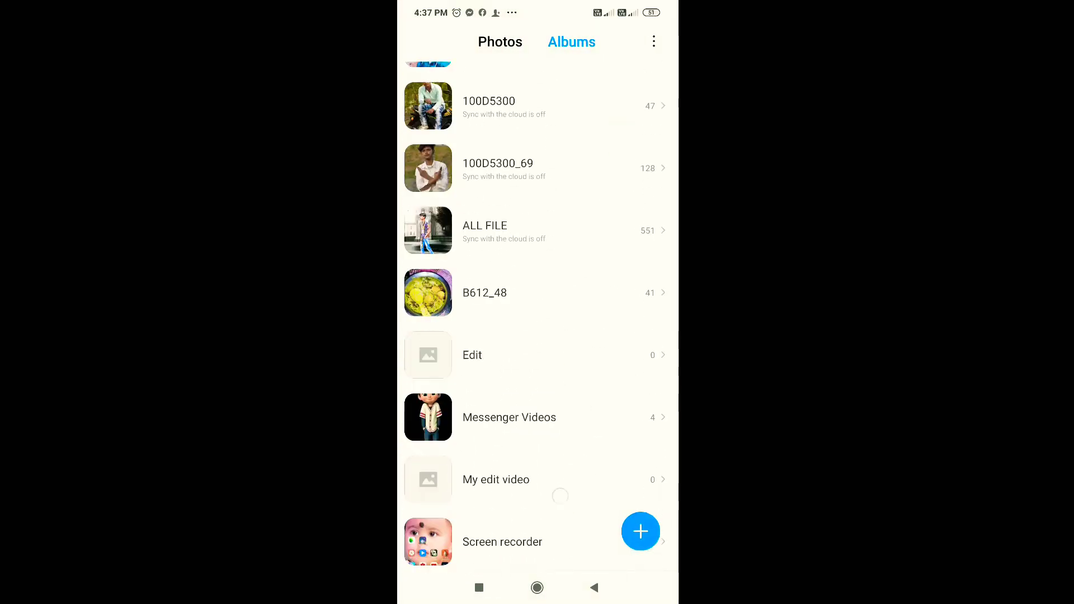
{"action": "scroll", "coordinate": [560, 496], "scroll_direction": "up", "scroll_amount": 9}
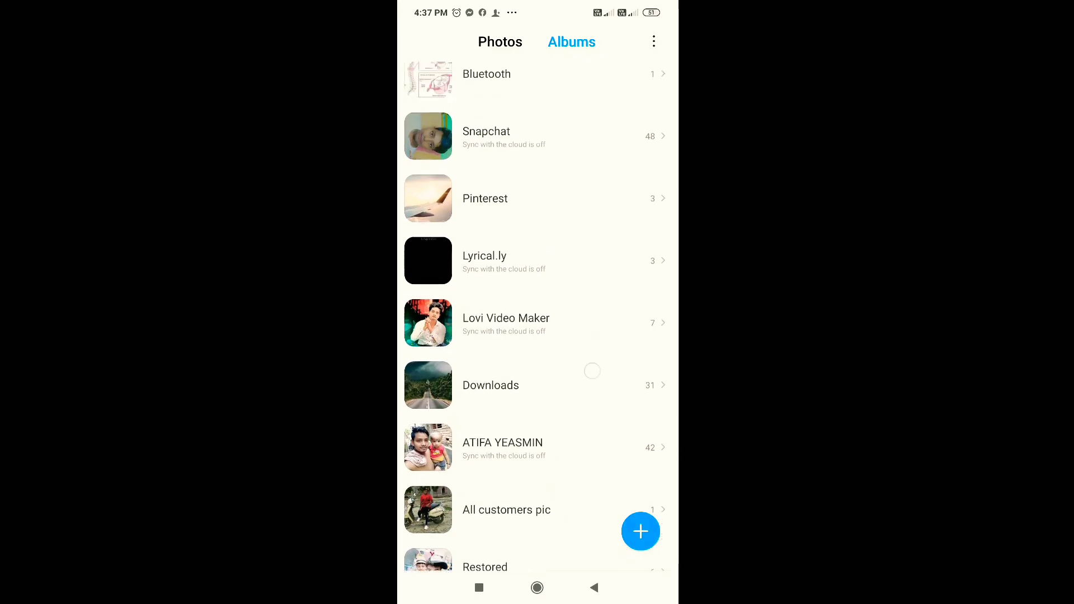
{"action": "scroll", "coordinate": [580, 437], "scroll_direction": "up", "scroll_amount": 1}
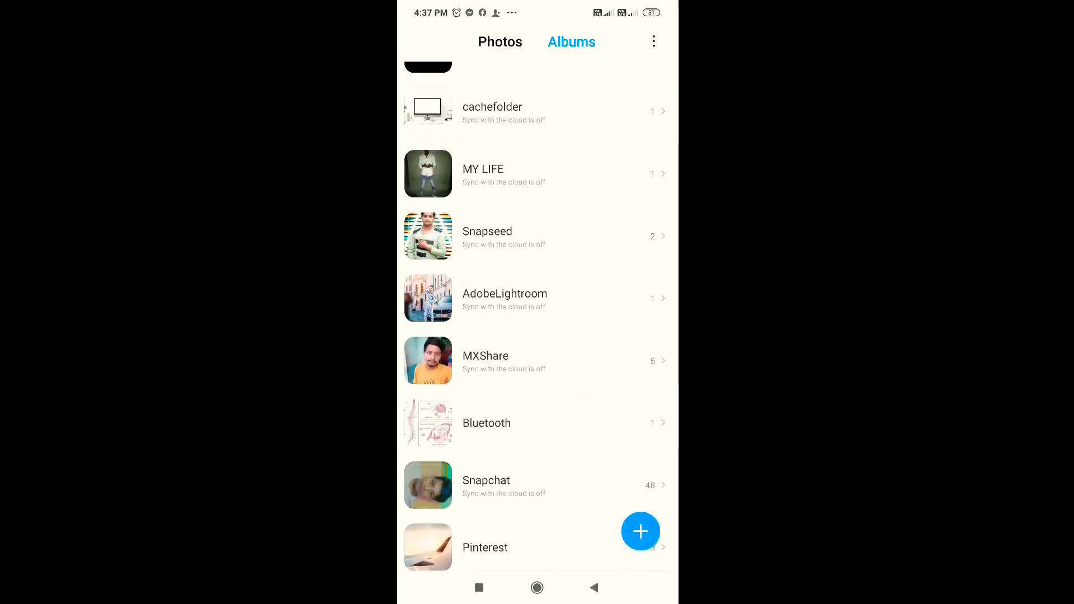
{"action": "left_click", "coordinate": [505, 298]}
{"action": "left_click", "coordinate": [431, 123]}
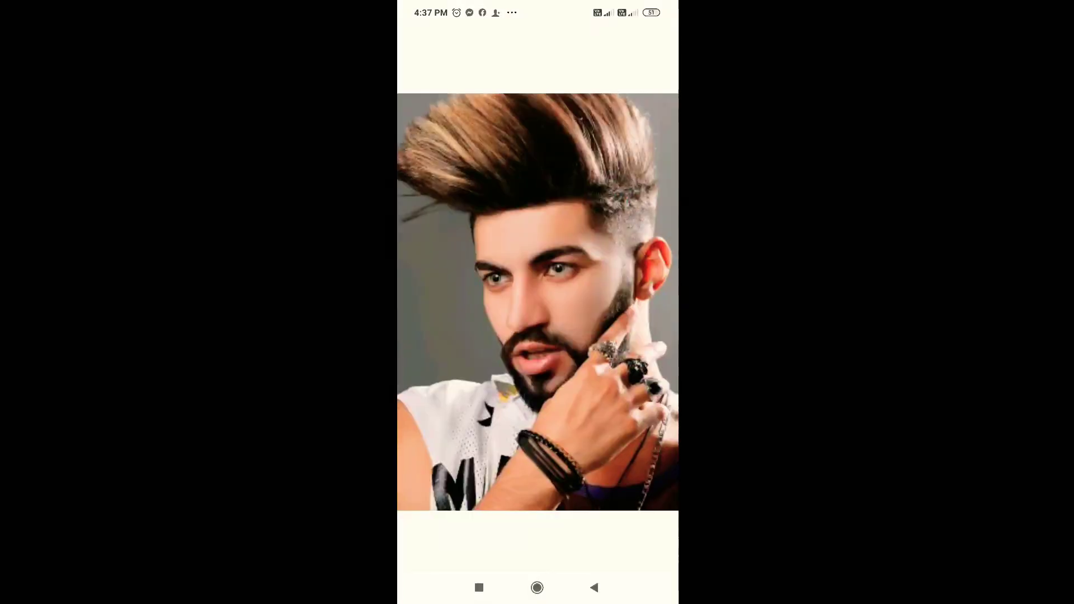
{"action": "scroll", "coordinate": [555, 305], "scroll_direction": "up", "scroll_amount": 5}
{"action": "scroll", "coordinate": [555, 305], "scroll_direction": "up", "scroll_amount": 3}
{"action": "scroll", "coordinate": [555, 304], "scroll_direction": "down", "scroll_amount": 5}
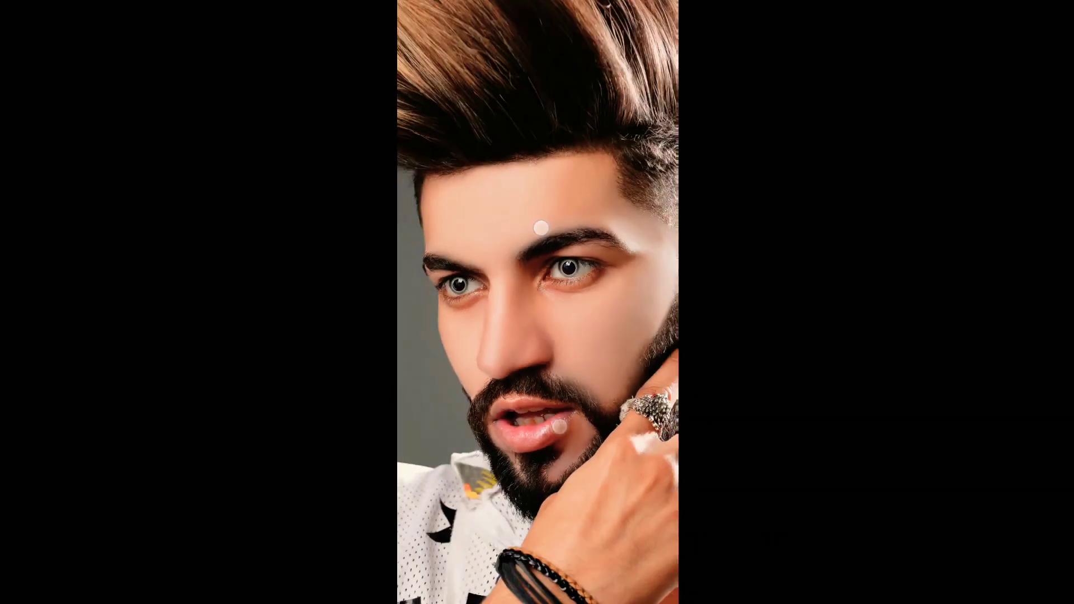
{"action": "scroll", "coordinate": [564, 320], "scroll_direction": "up", "scroll_amount": 5}
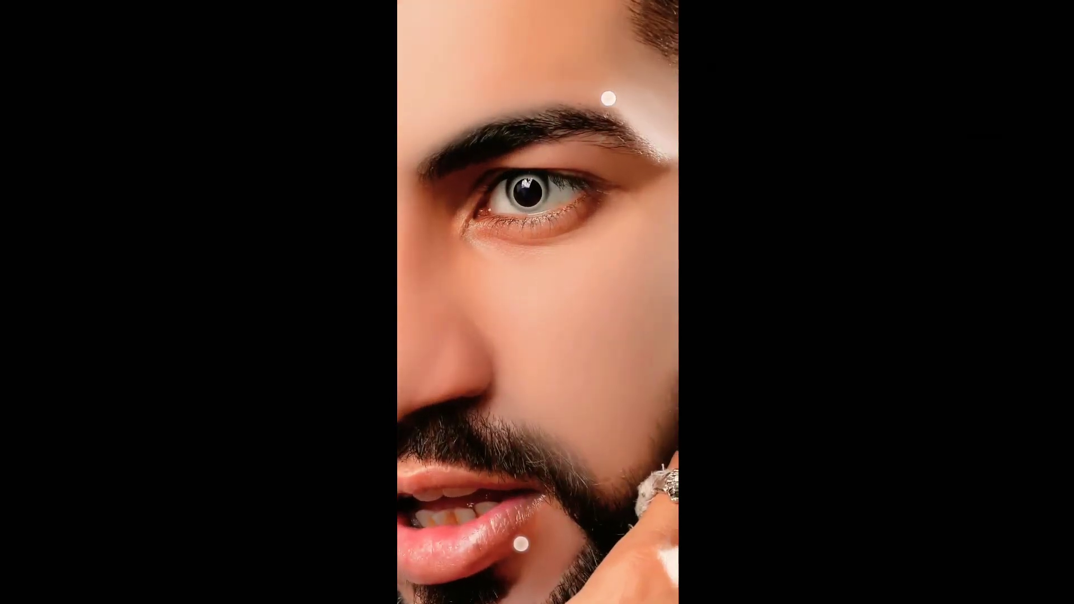
{"action": "scroll", "coordinate": [564, 321], "scroll_direction": "down", "scroll_amount": 5}
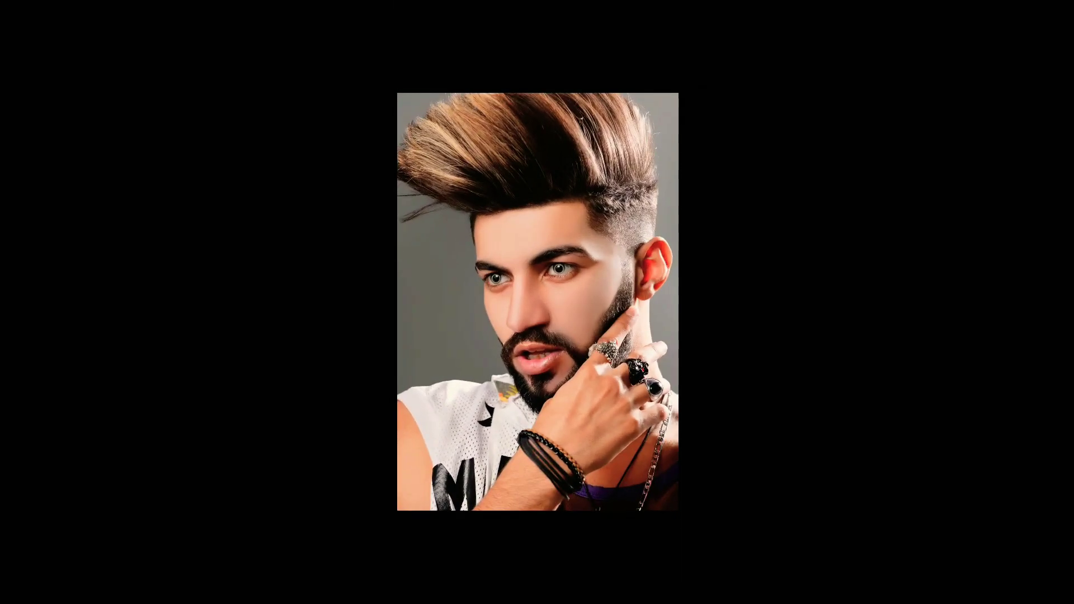